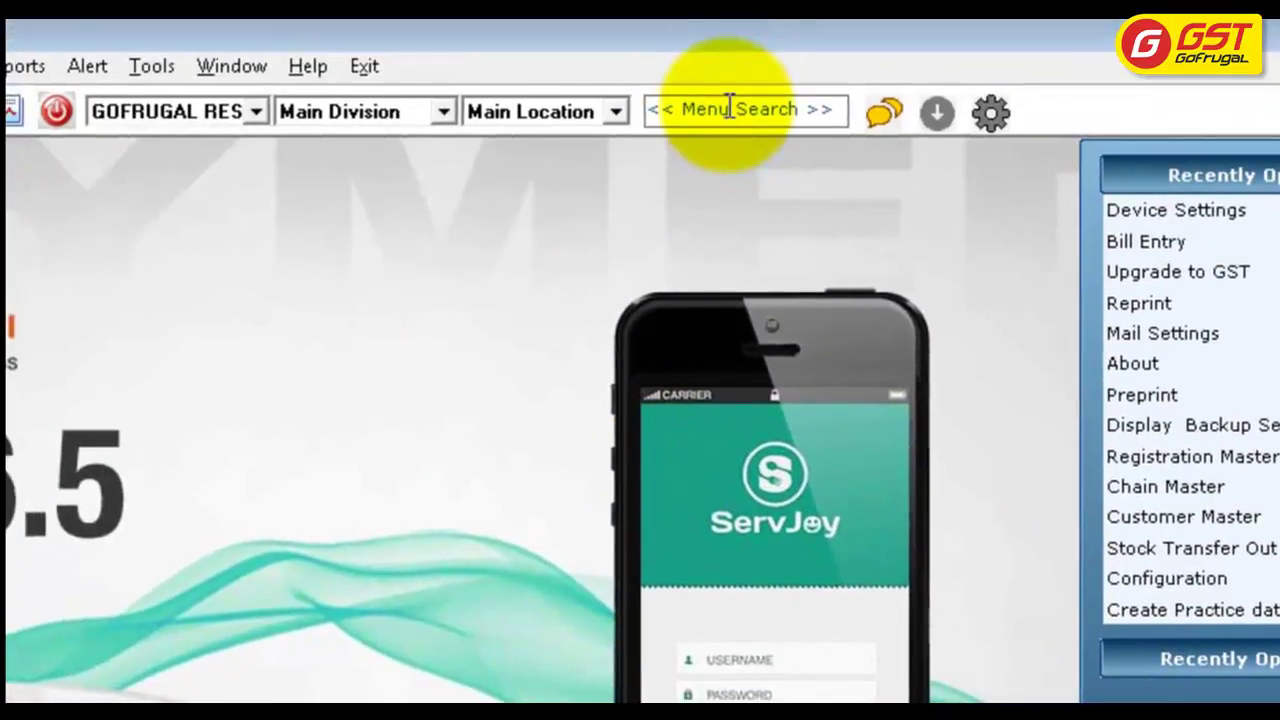
Step: Open Device Settings from a Menu Search for 'device'
left_click(728, 112)
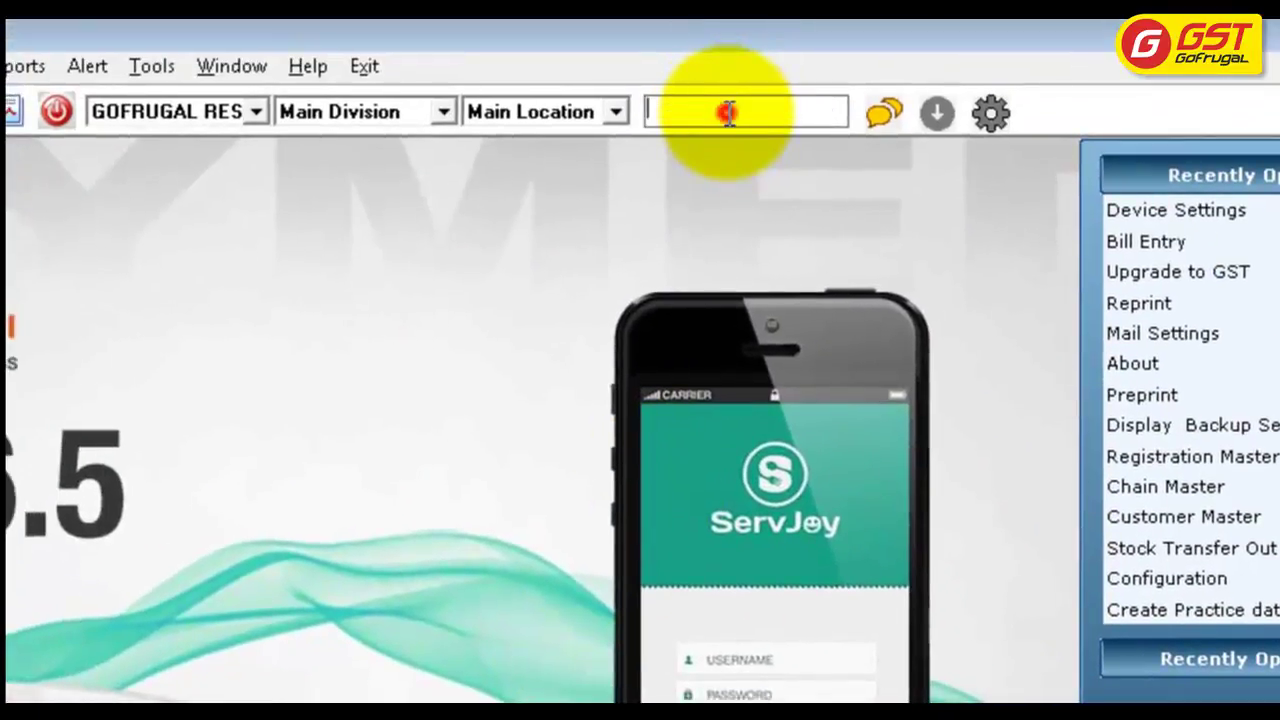
type("device")
key("Return")
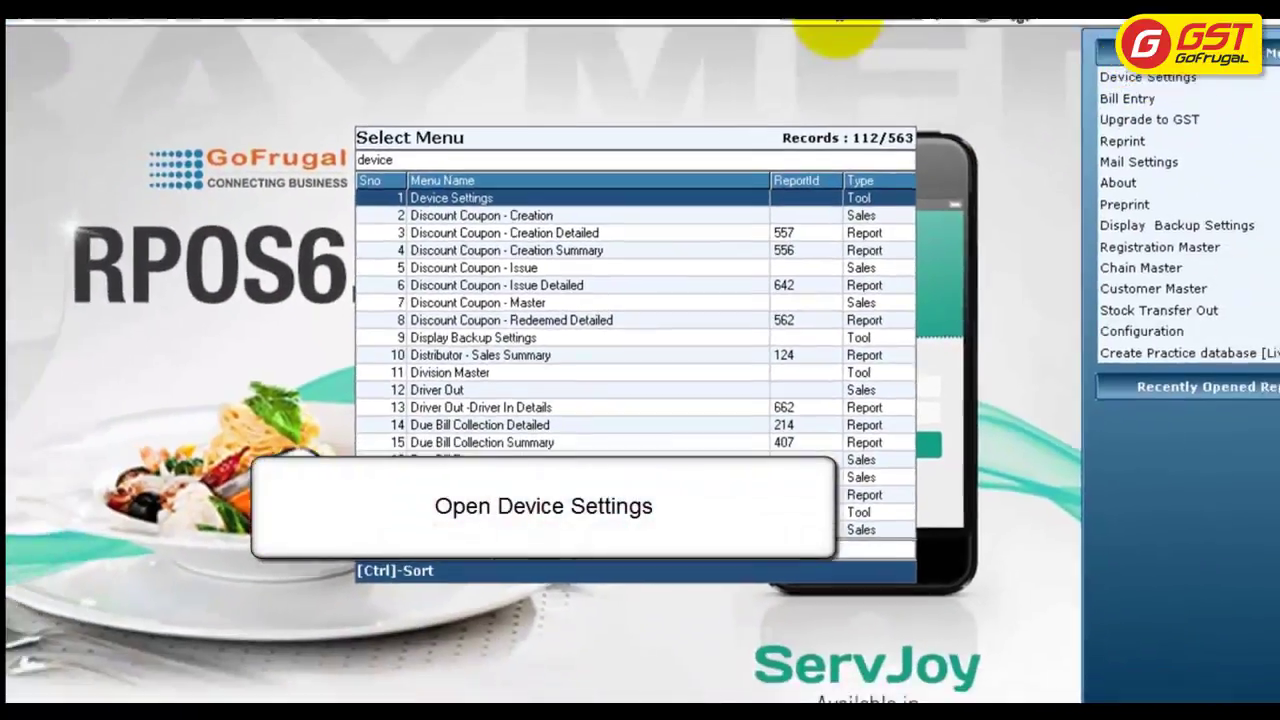
key("Return")
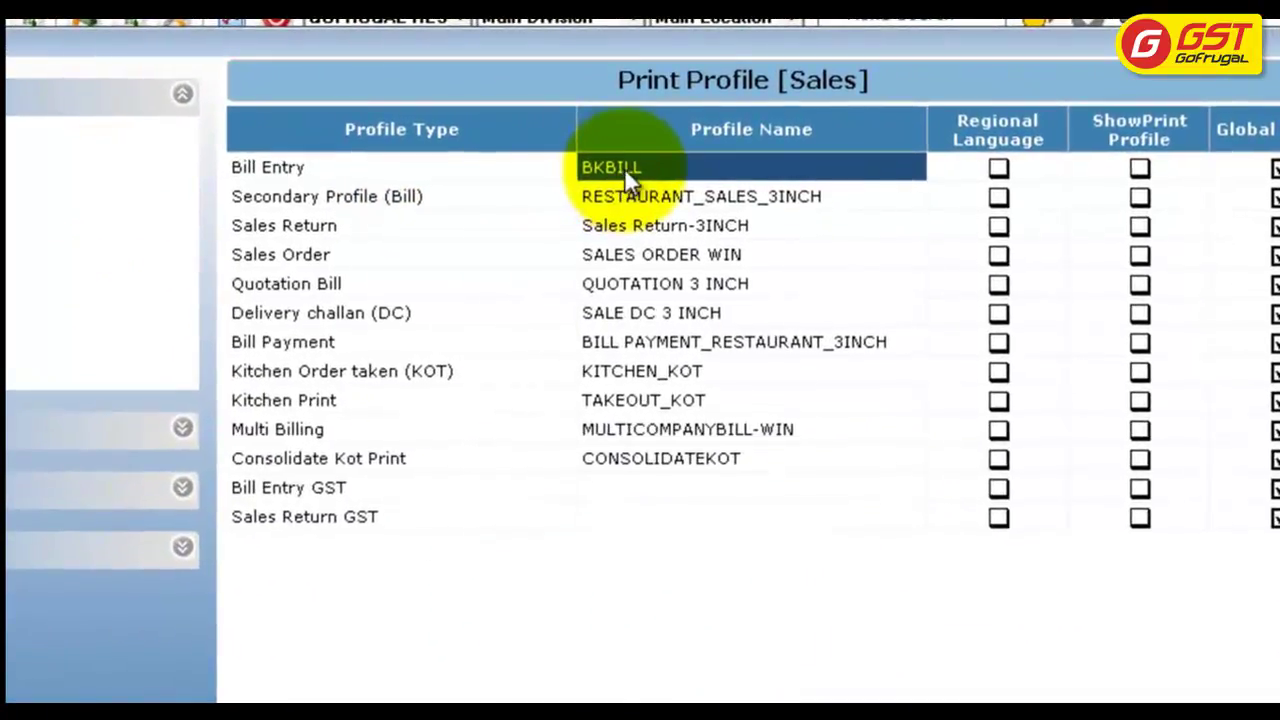
left_click(627, 491)
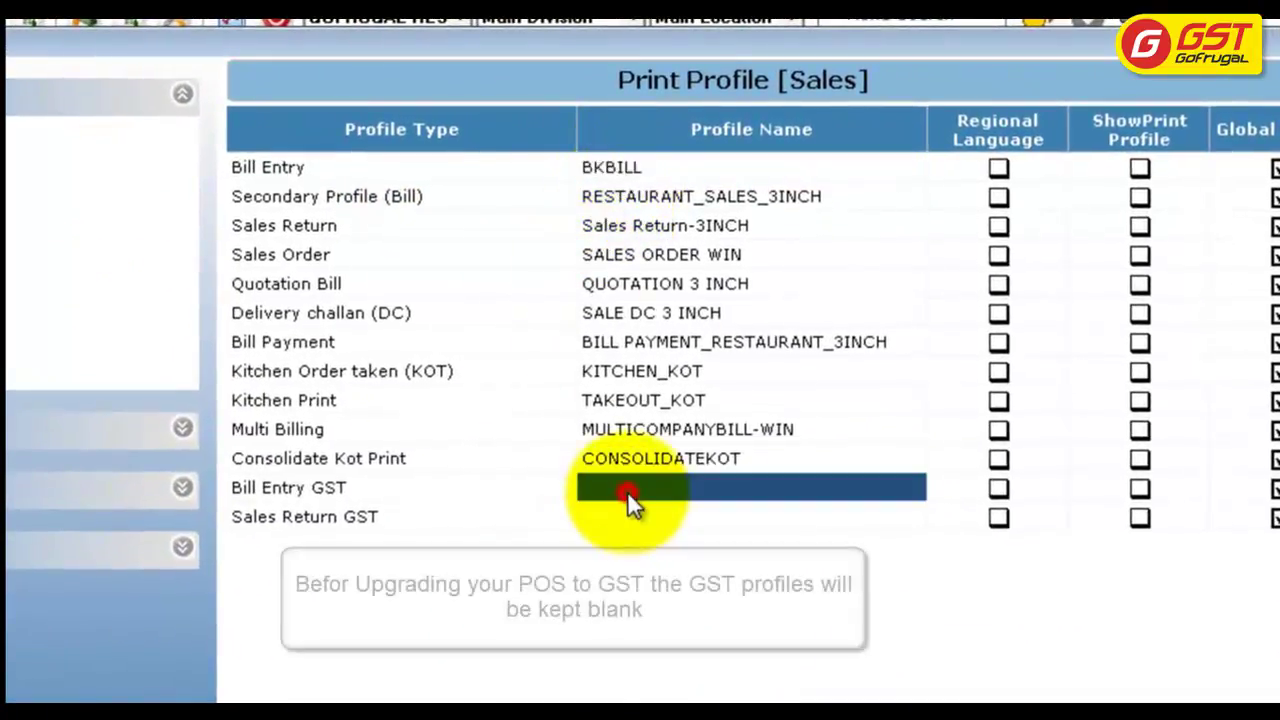
left_click(624, 518)
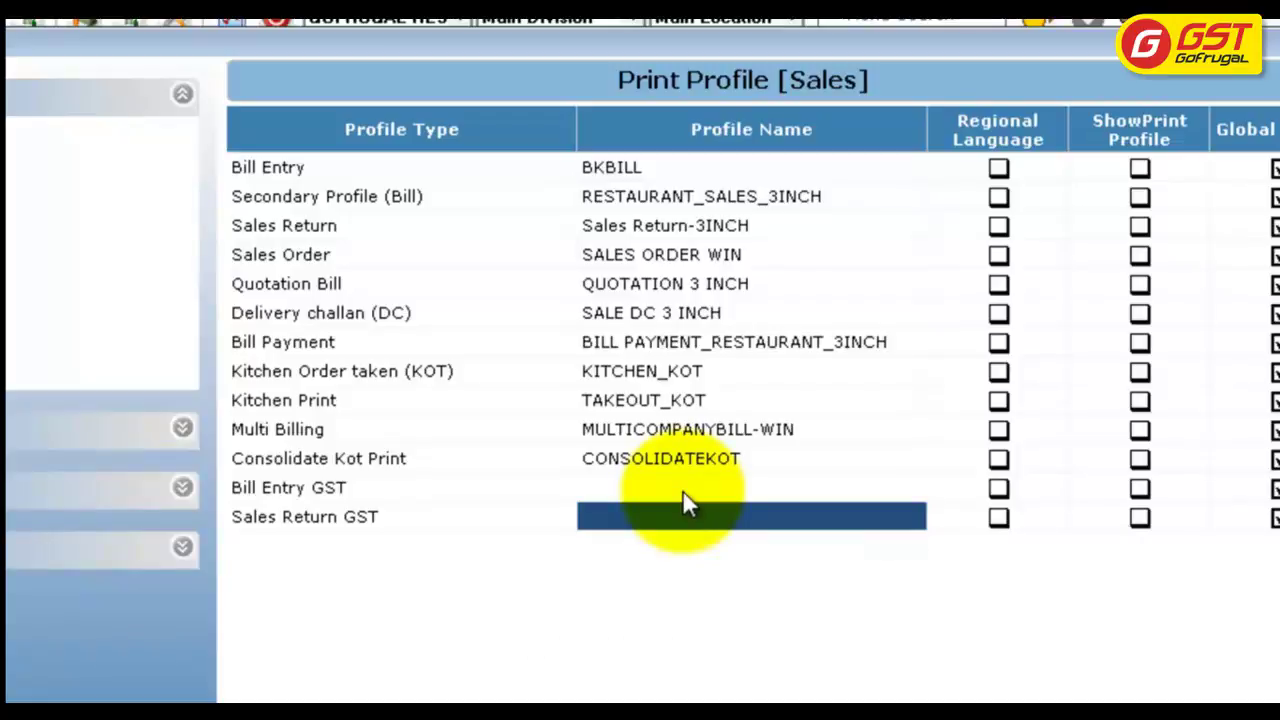
left_click(635, 170)
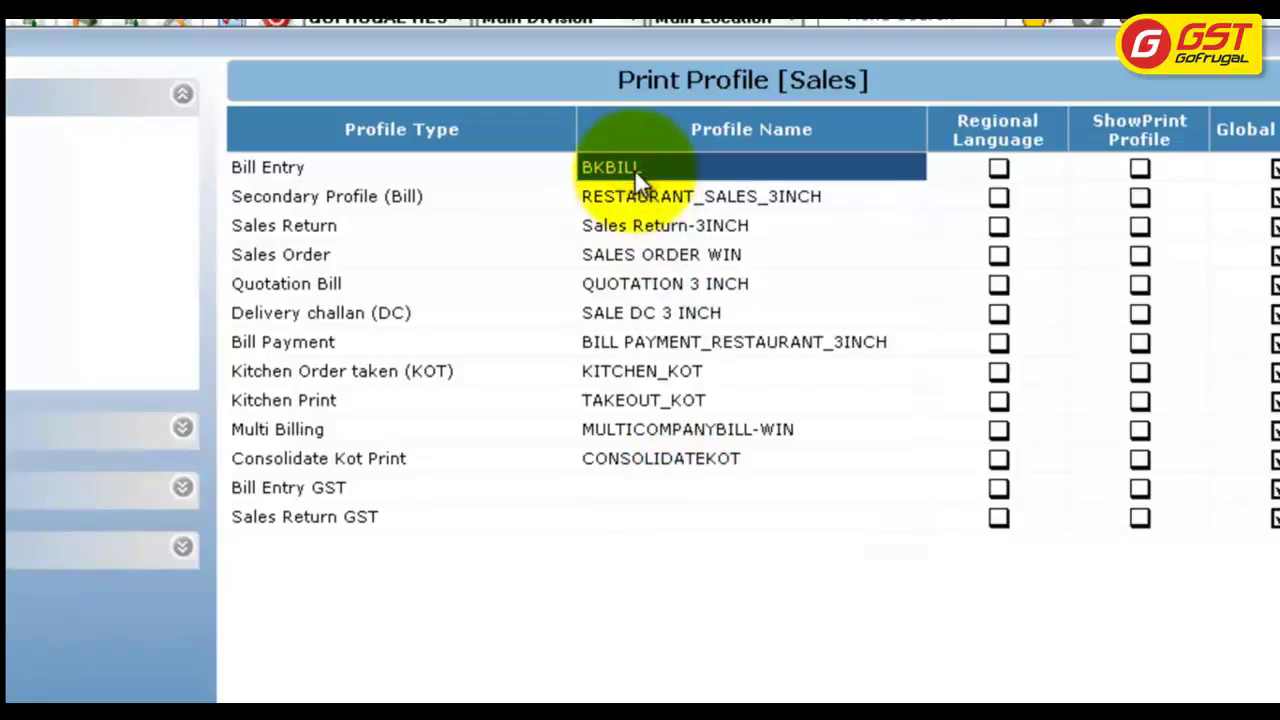
left_click(676, 488)
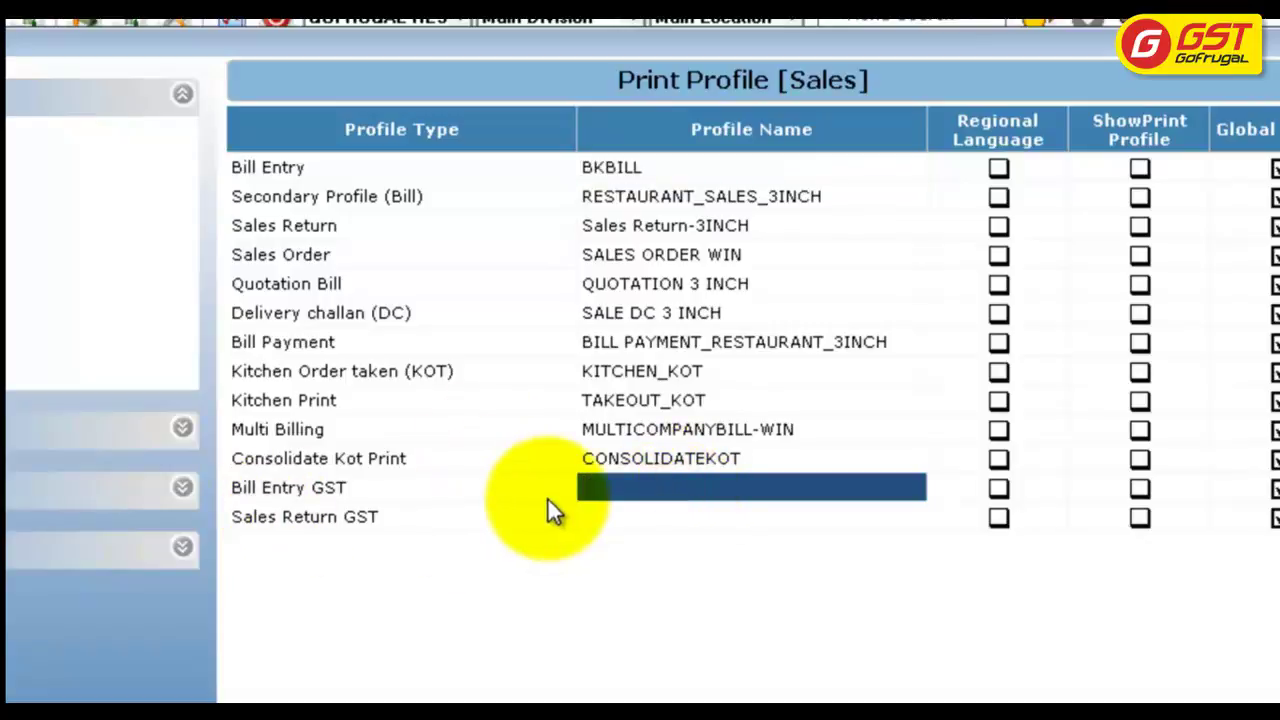
left_click(665, 172)
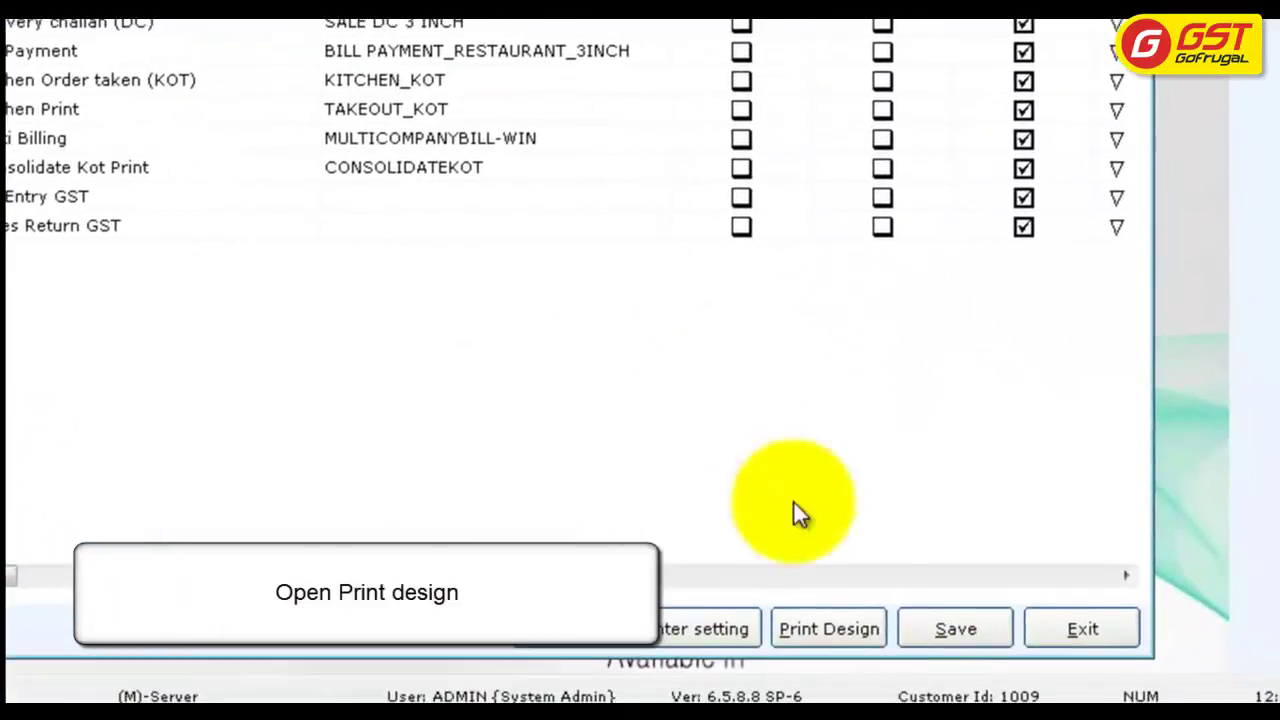
Step: Open the BKBILL profile's print design and preview its bill layout
left_click(845, 625)
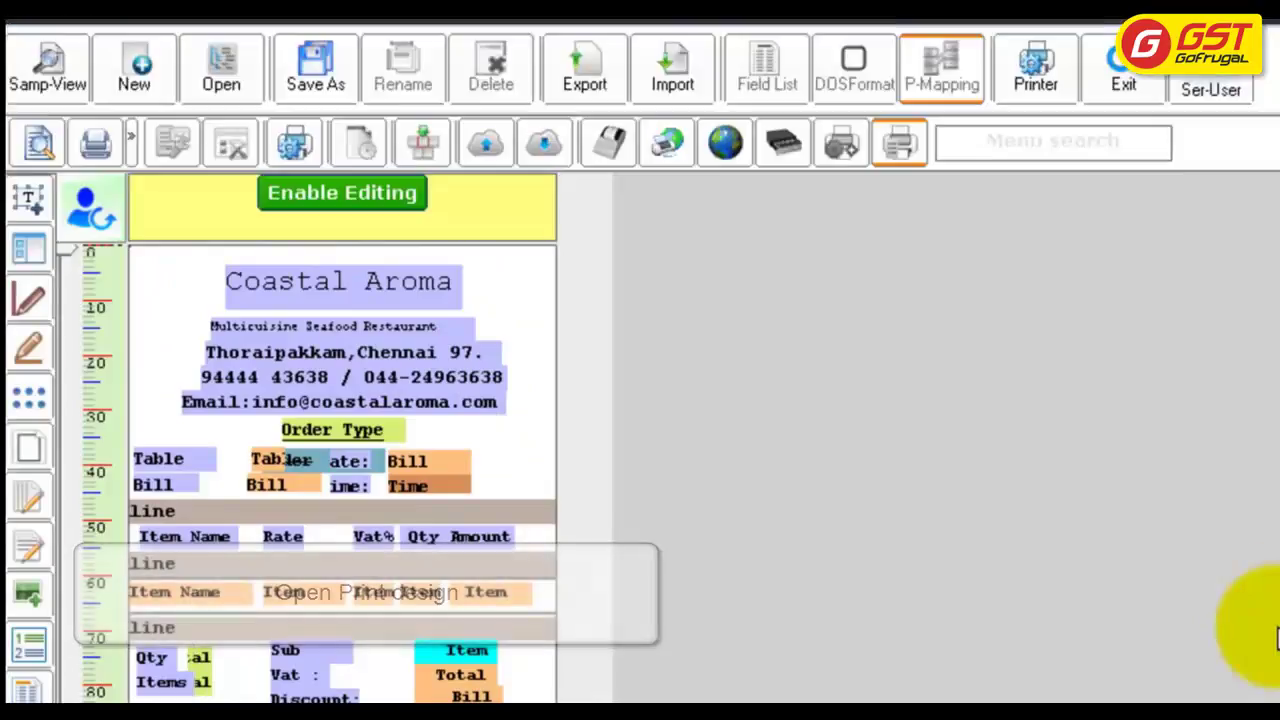
left_click(40, 145)
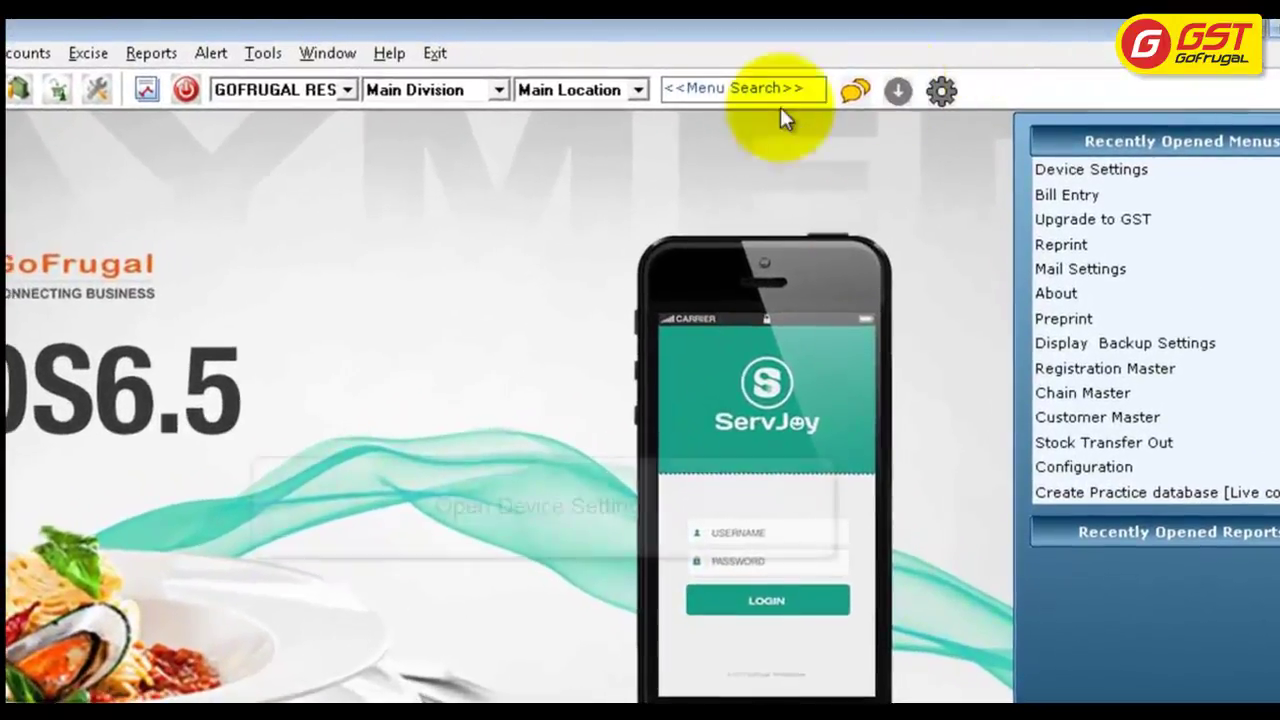
Step: Reopen Device Settings from a Menu Search for 'devic'
left_click(832, 74)
type("devic")
key("Return")
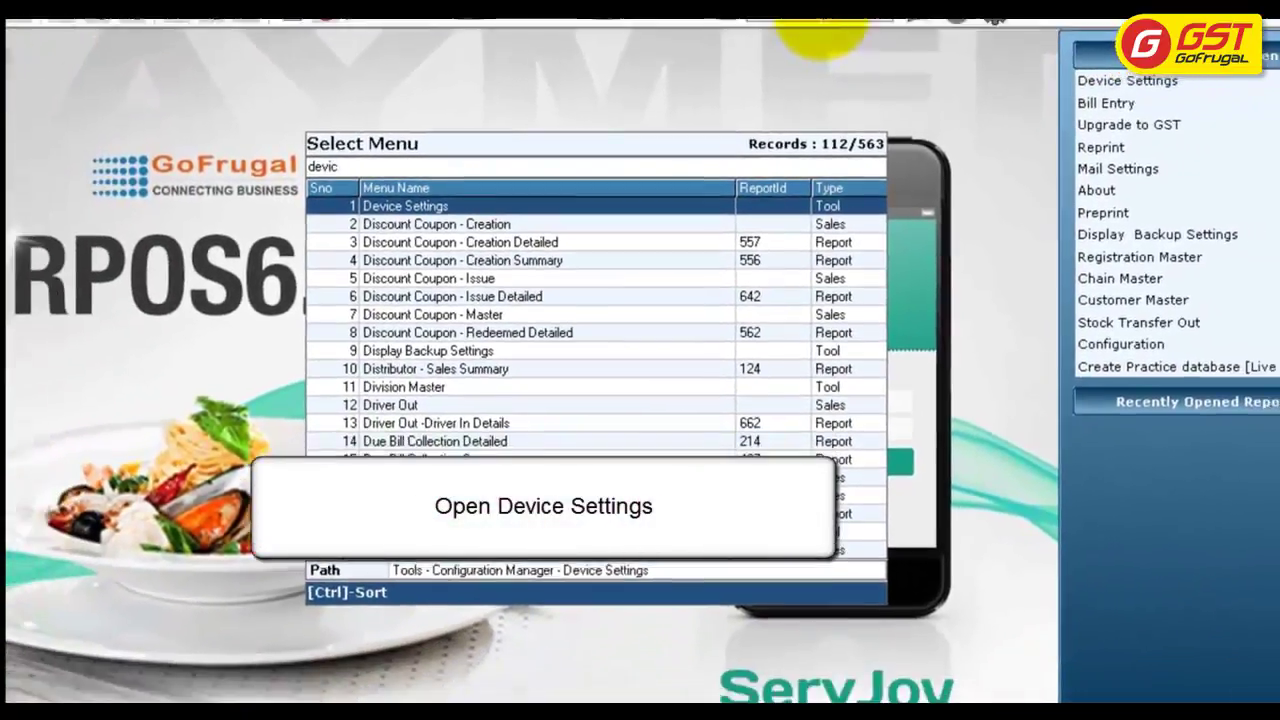
key("Return")
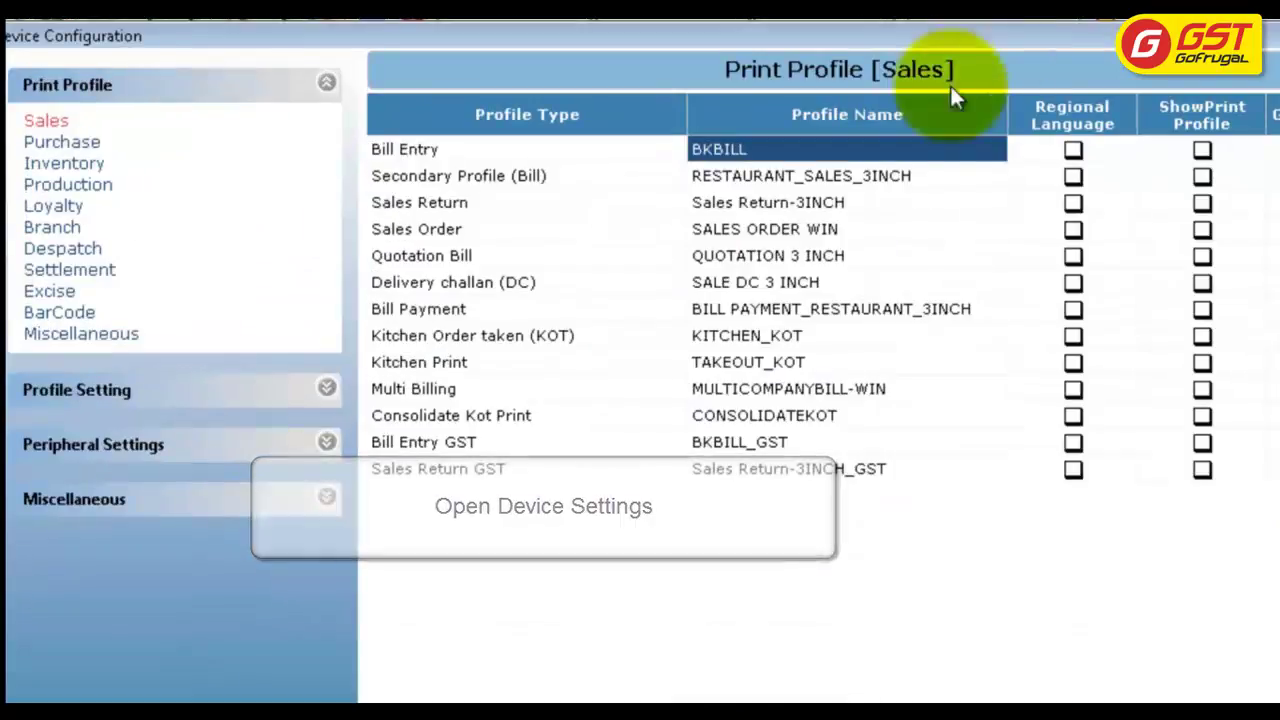
Step: Compare BKBILL_GST and Sales Return-3INCH_GST with their original profiles, ending on BKBILL_GST
left_click(775, 442)
left_click(723, 145)
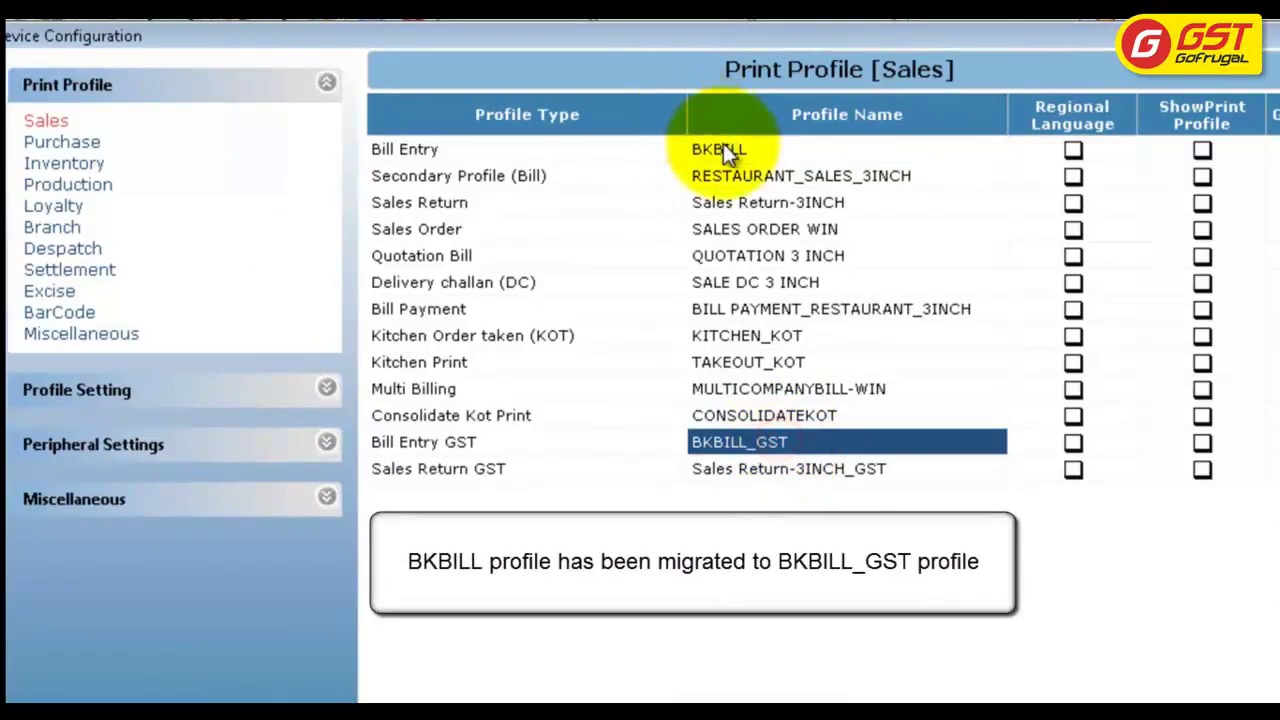
left_click(751, 447)
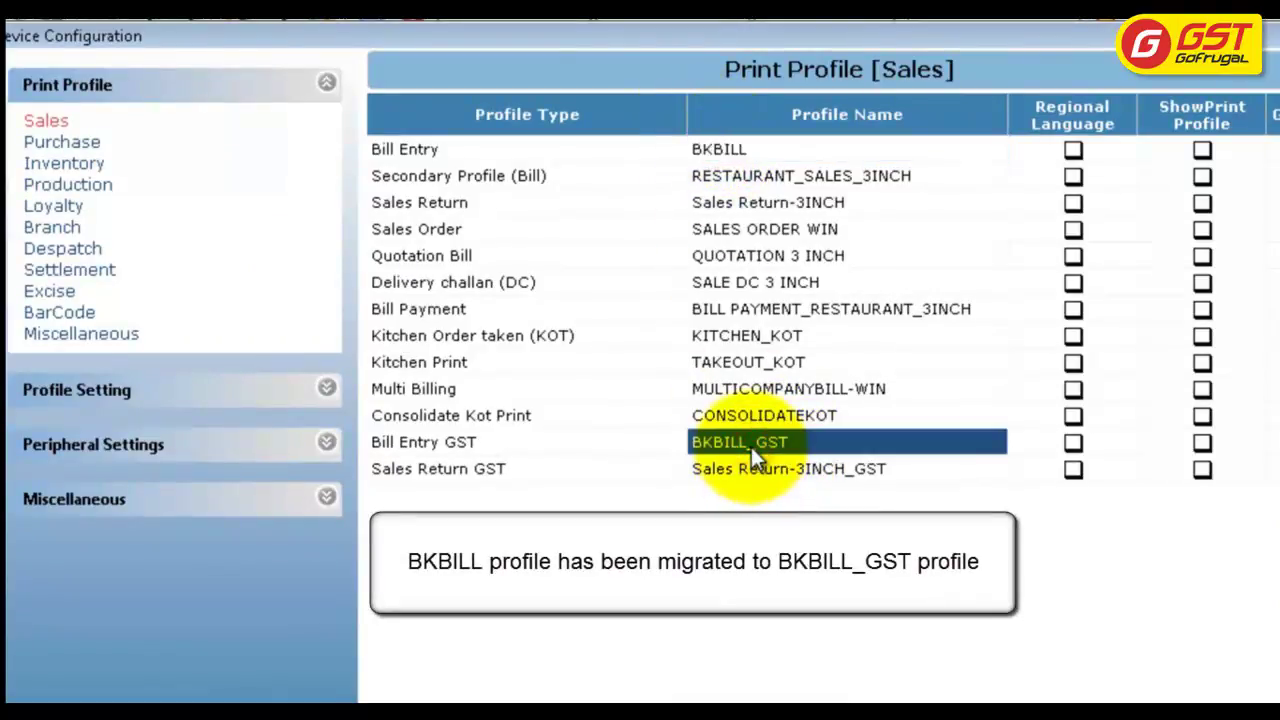
left_click(748, 205)
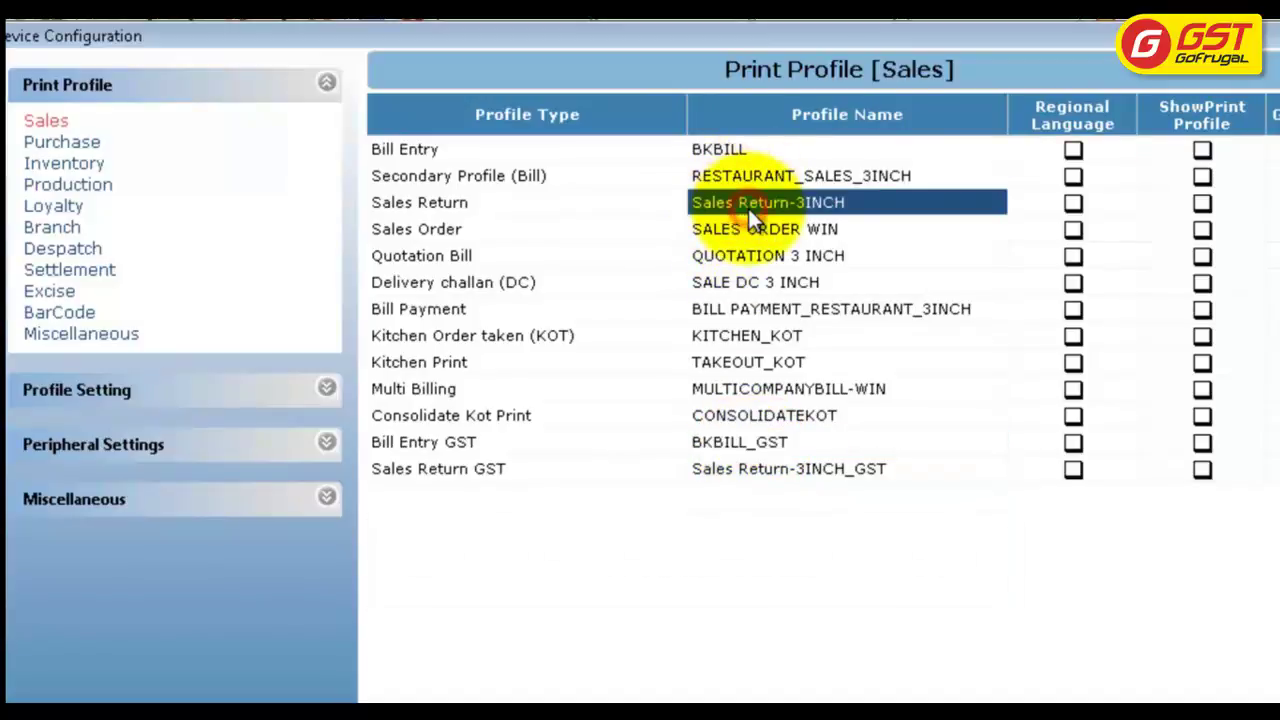
left_click(772, 474)
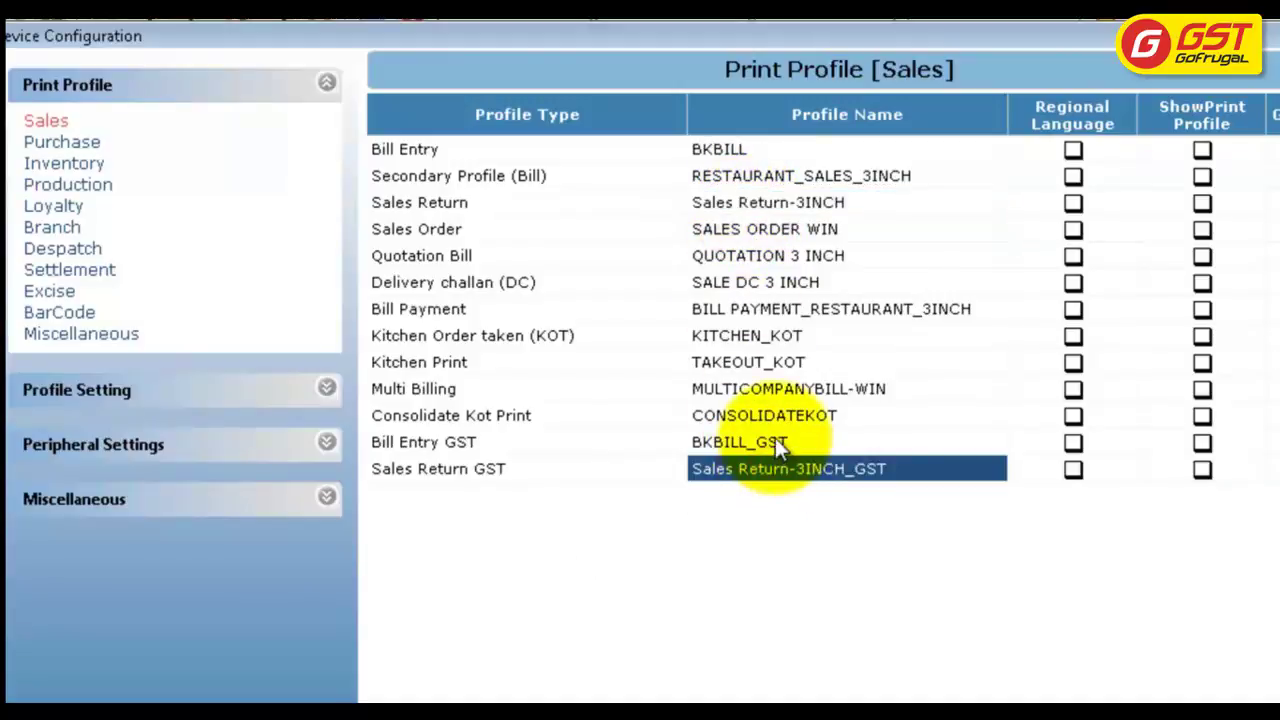
left_click(775, 442)
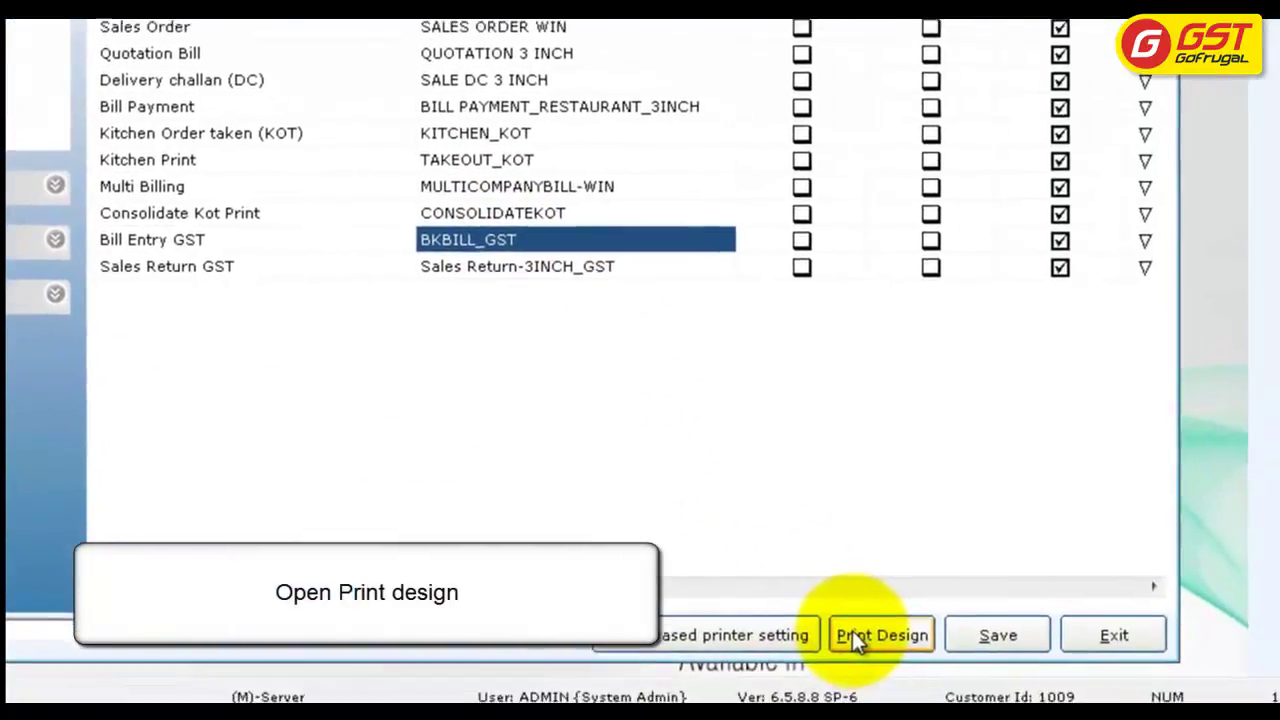
Step: Open the BKBILL_GST print design and preview its CGST+SGST bill layout
left_click(853, 635)
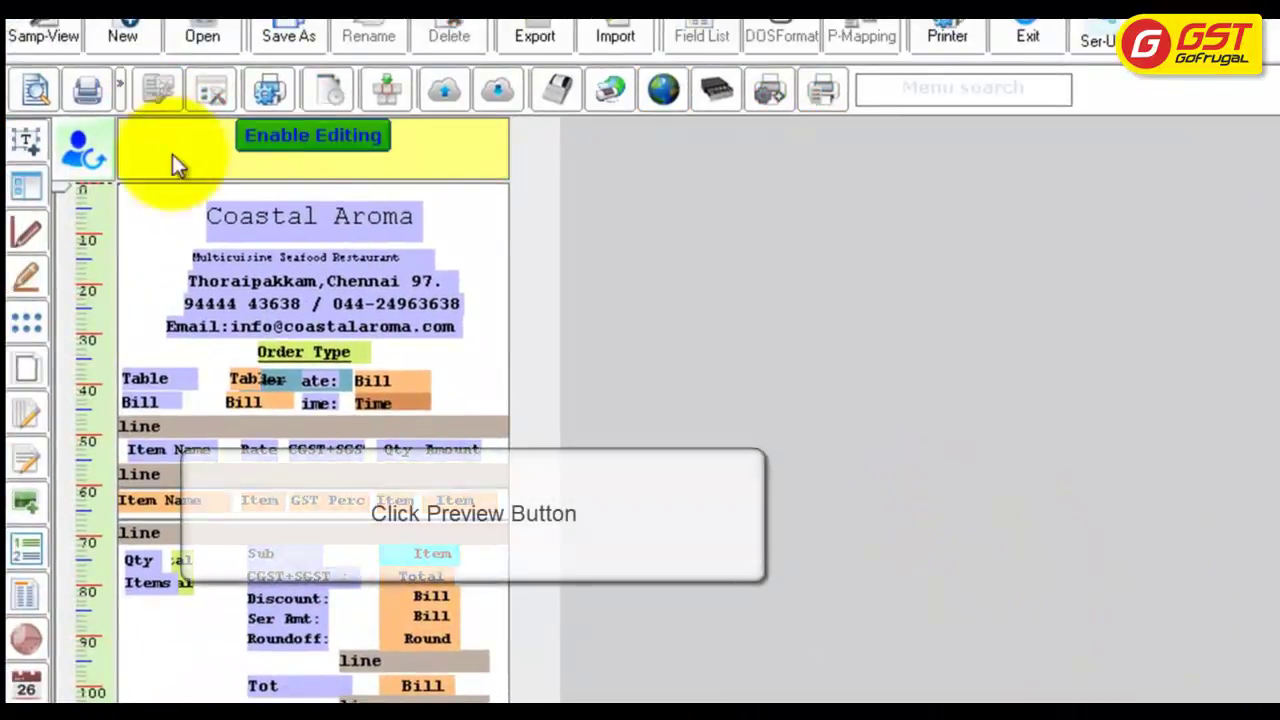
left_click(36, 100)
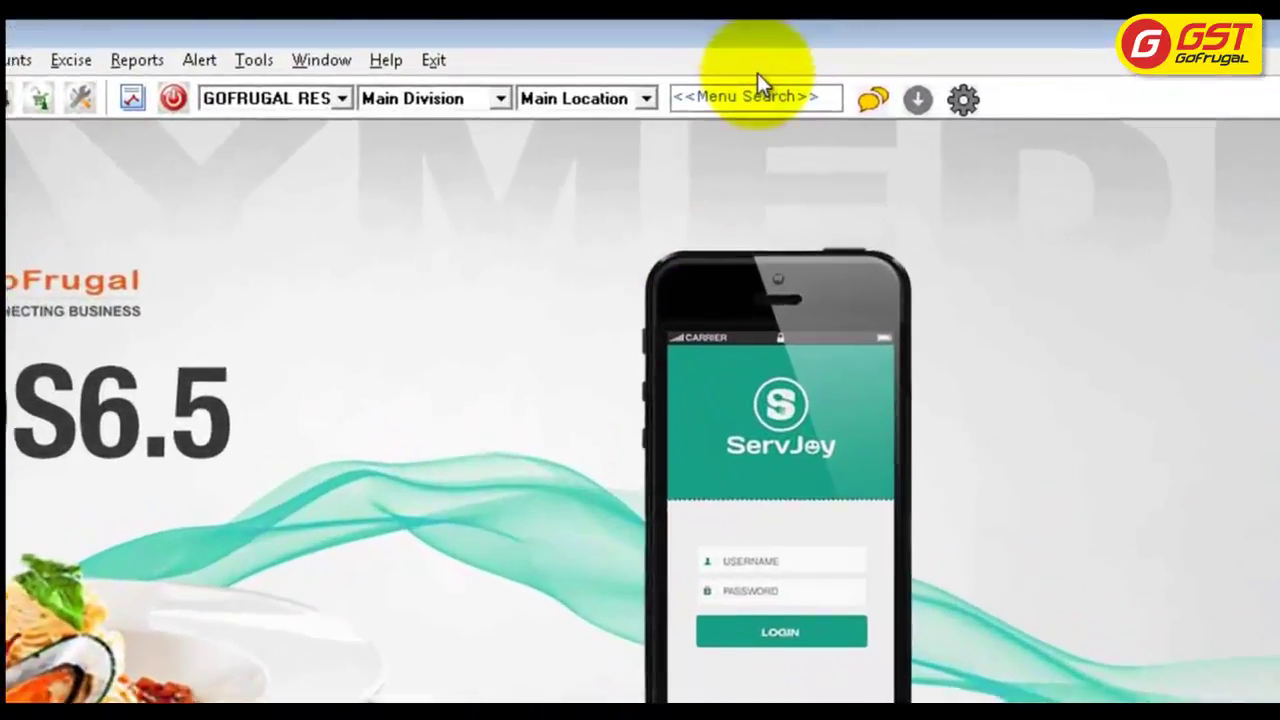
Step: Reopen Device Settings via a 'device' search and select Bill Entry GST's profile cell
left_click(713, 65)
type("device")
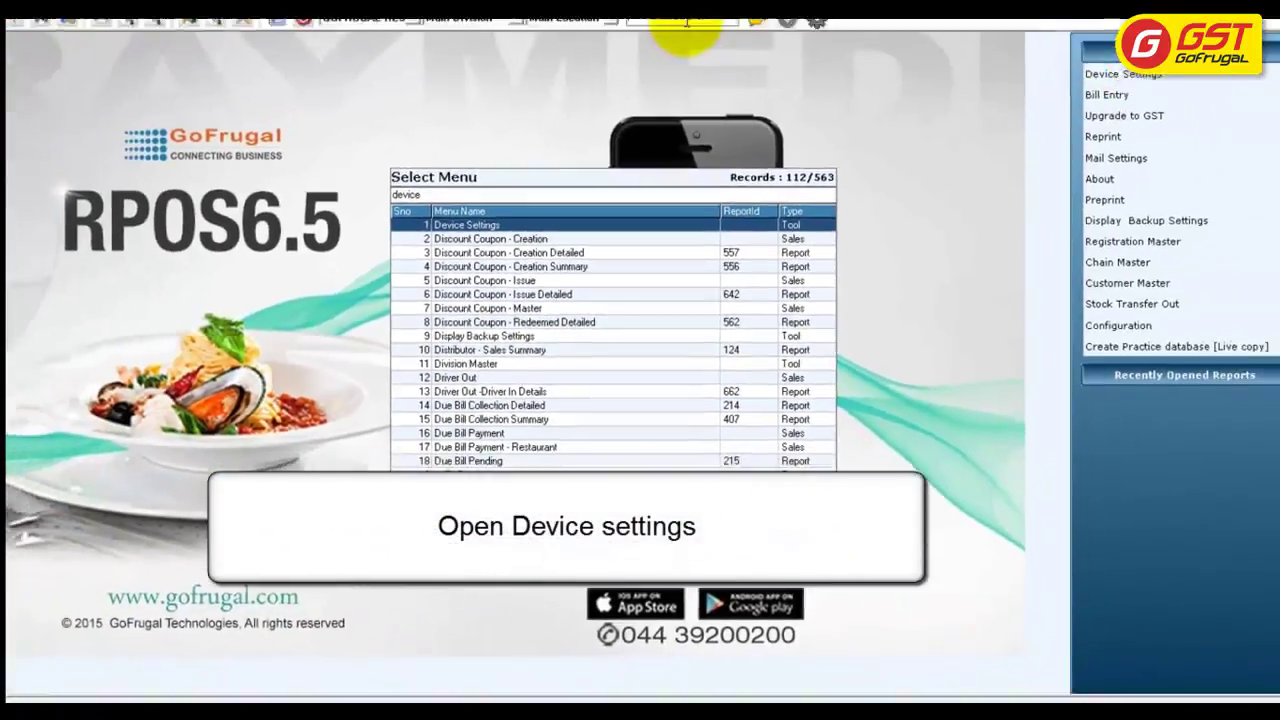
key("Return")
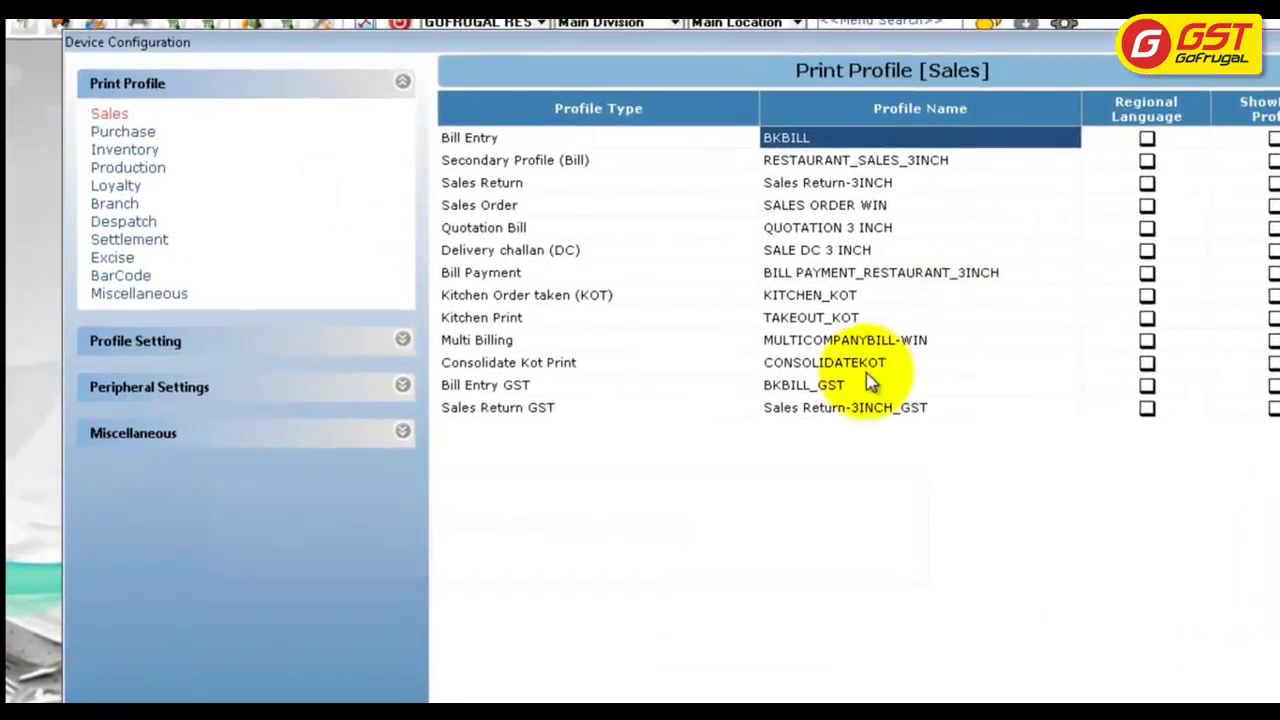
left_click(658, 301)
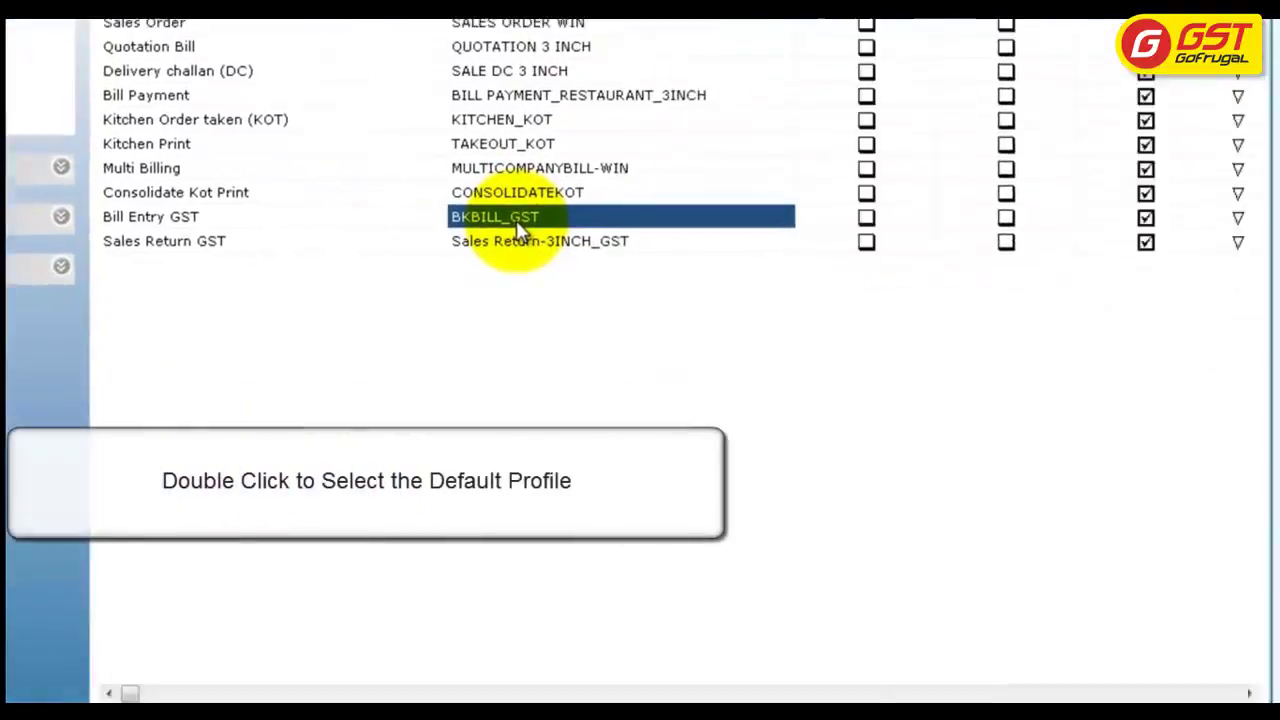
Step: Replace BKBILL_GST with SuperMarket_4INCH_gst_926_API1000 from the 'sup'-filtered profile list
double_click(825, 392)
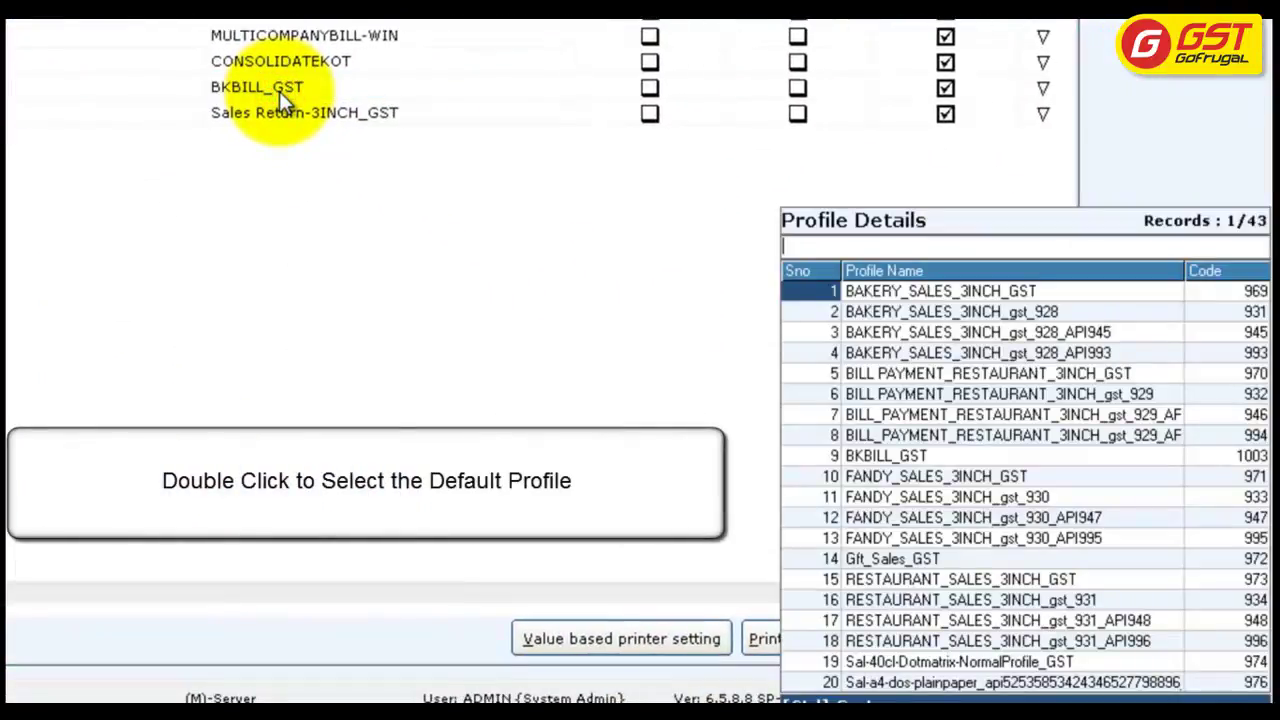
type("sup")
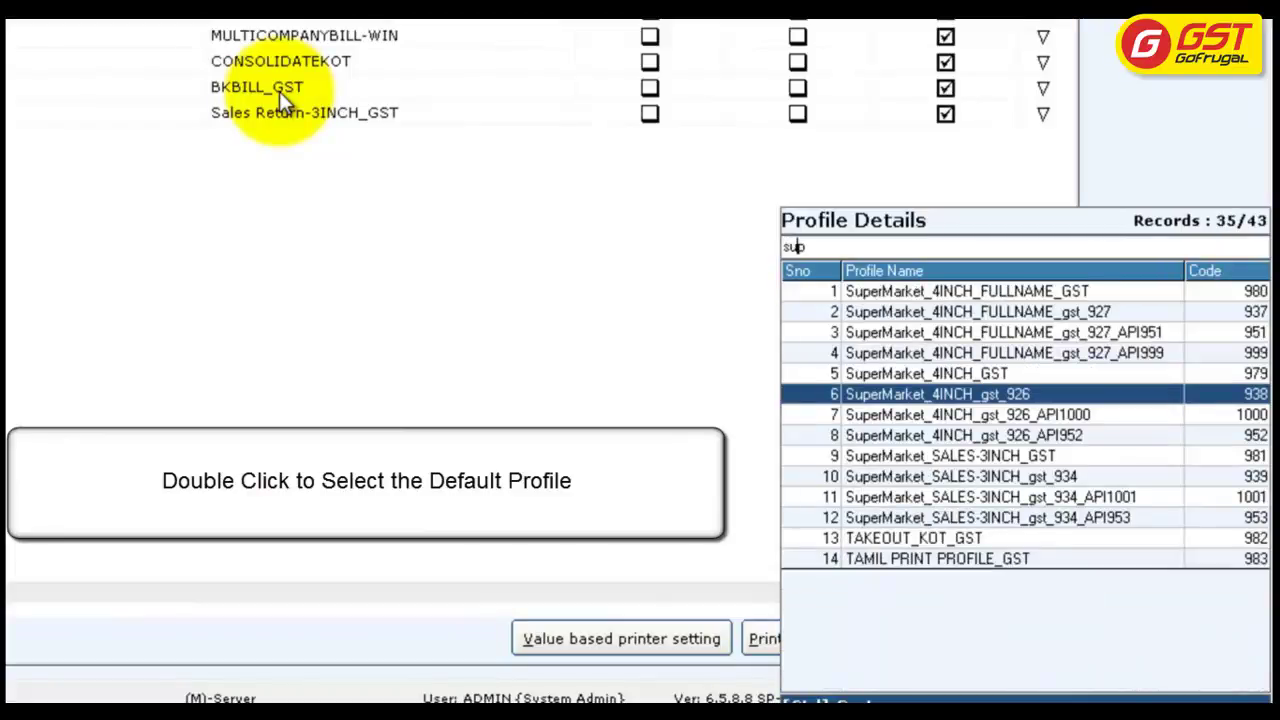
key("Down")
key("Down")
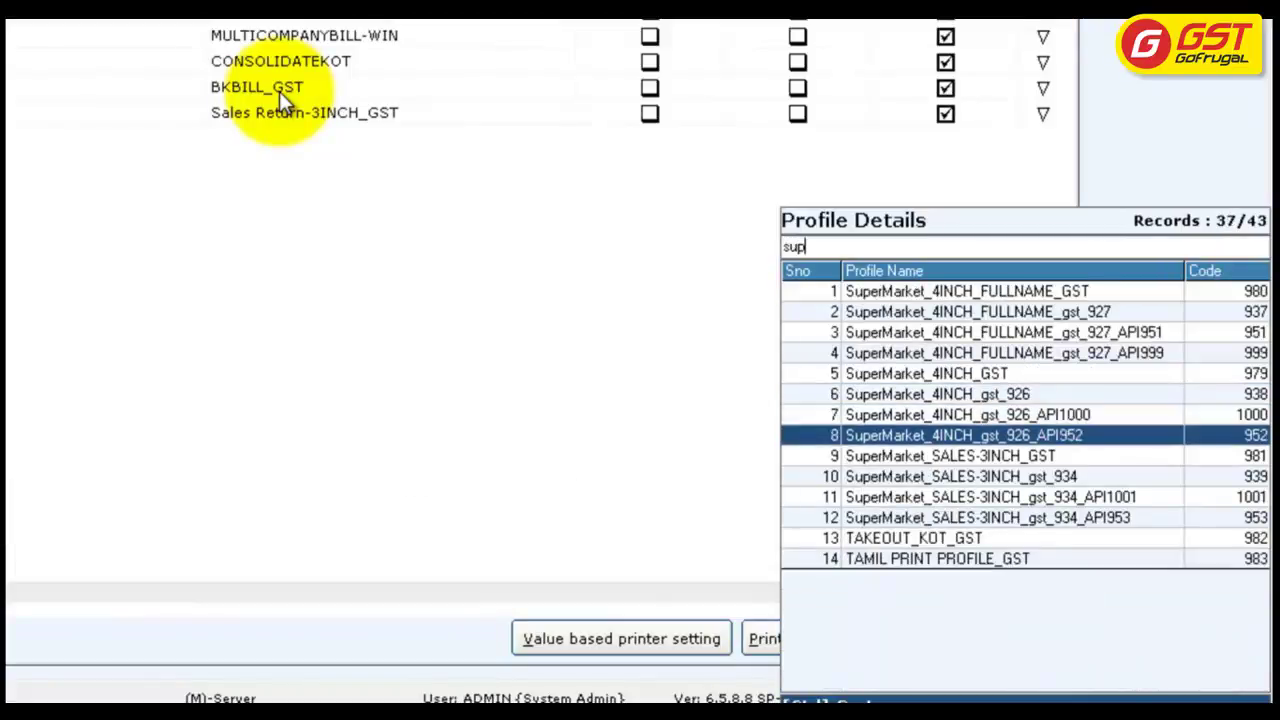
key("Up")
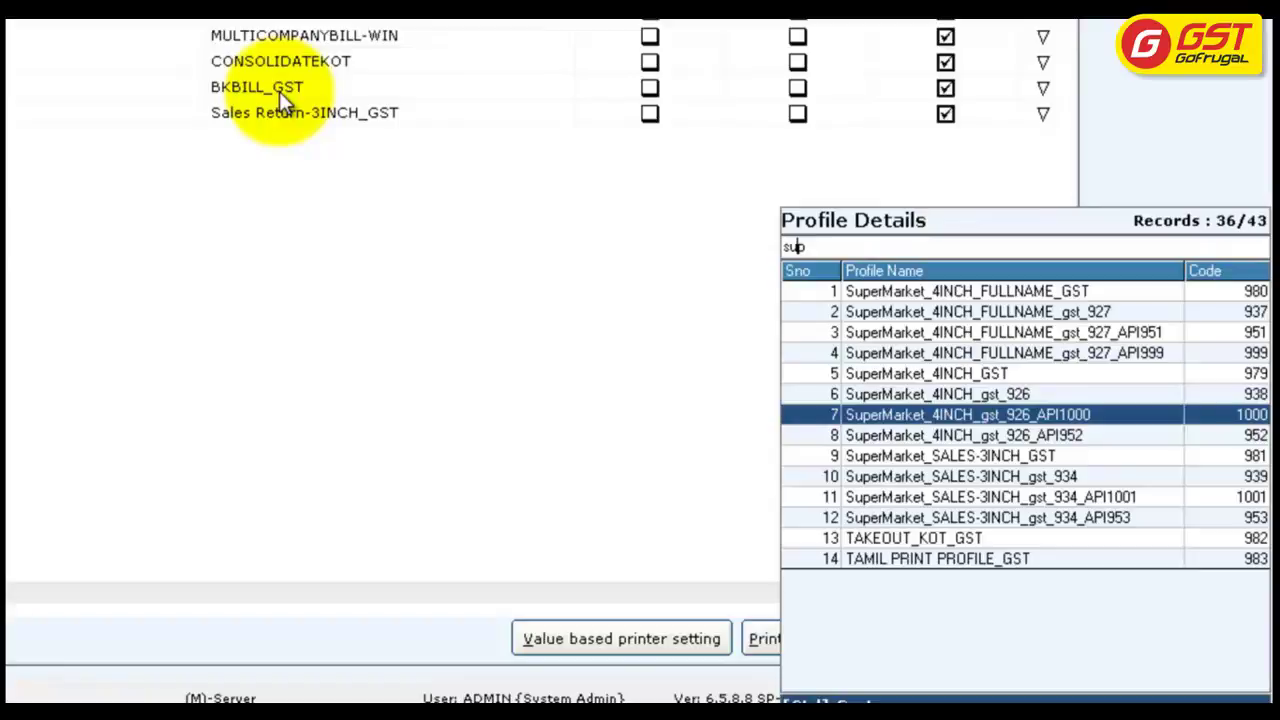
key("Return")
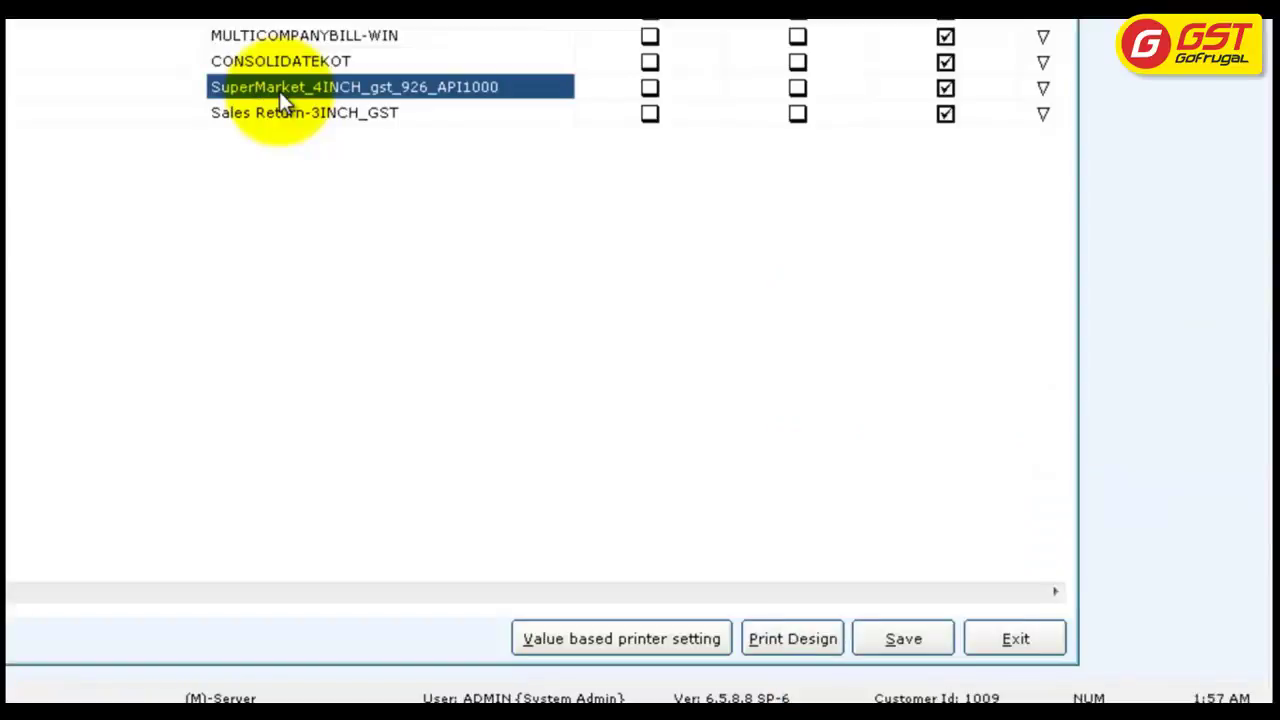
Step: Preview the SuperMarket_4INCH_gst invoice layout showing SGST and CGST at 6% each
left_click(760, 630)
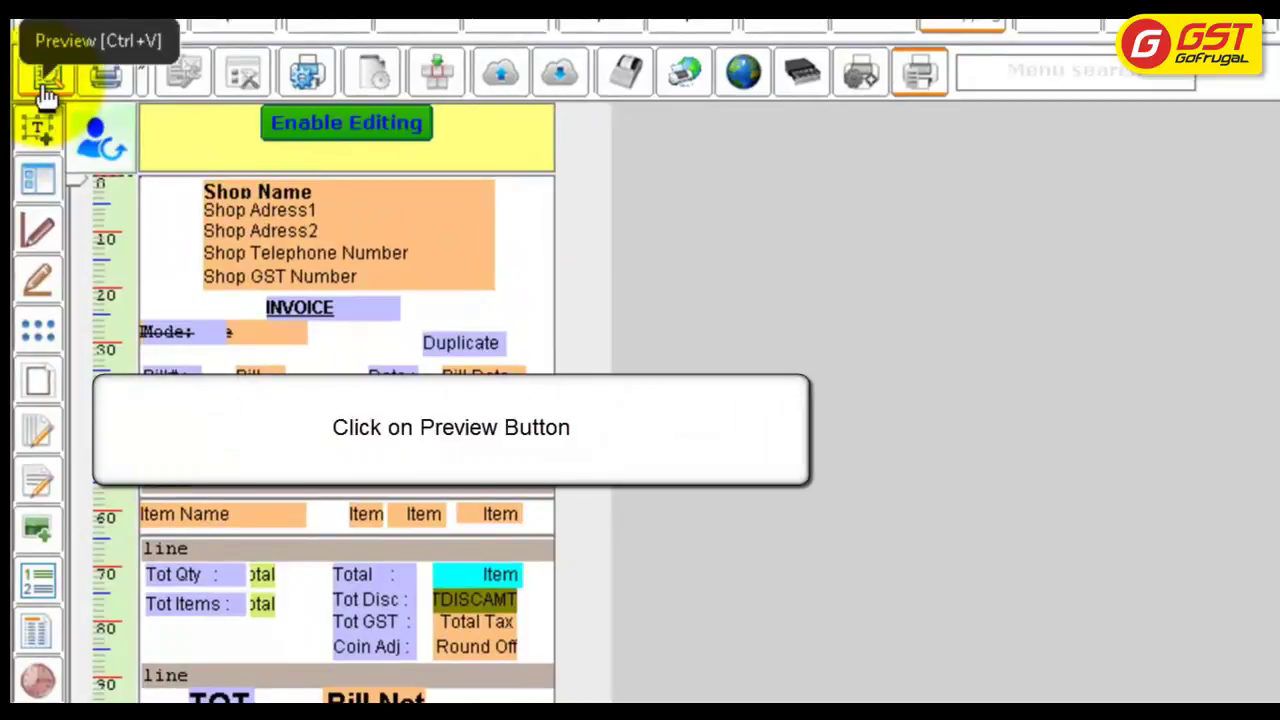
left_click(44, 86)
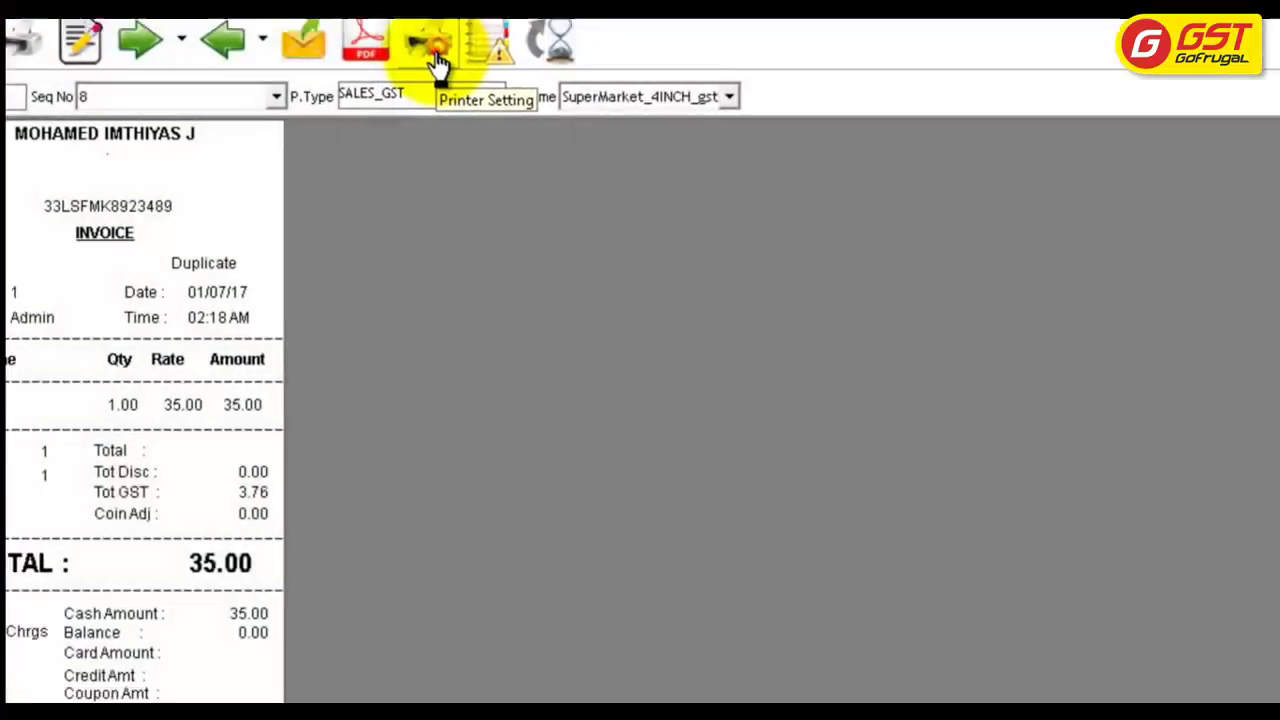
Step: Set the bill printer to Generic / Text Only, apply it, and acknowledge the paper-size notice
left_click(491, 94)
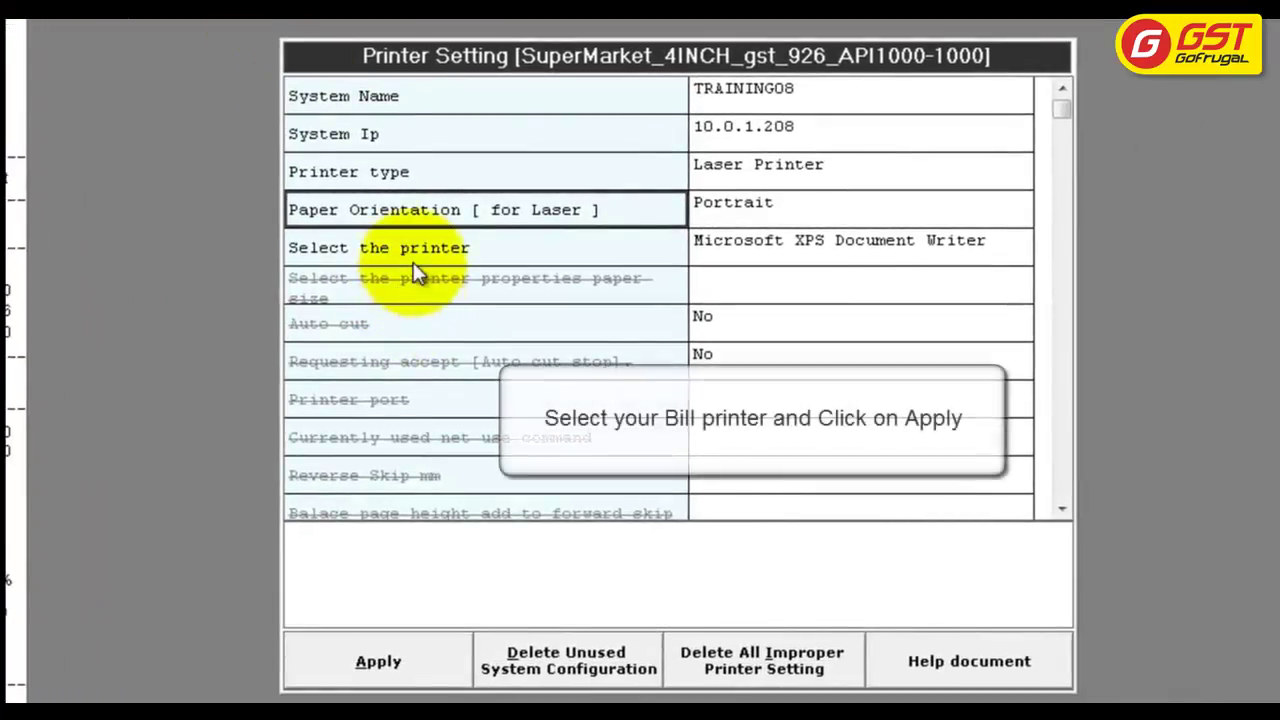
left_click(797, 252)
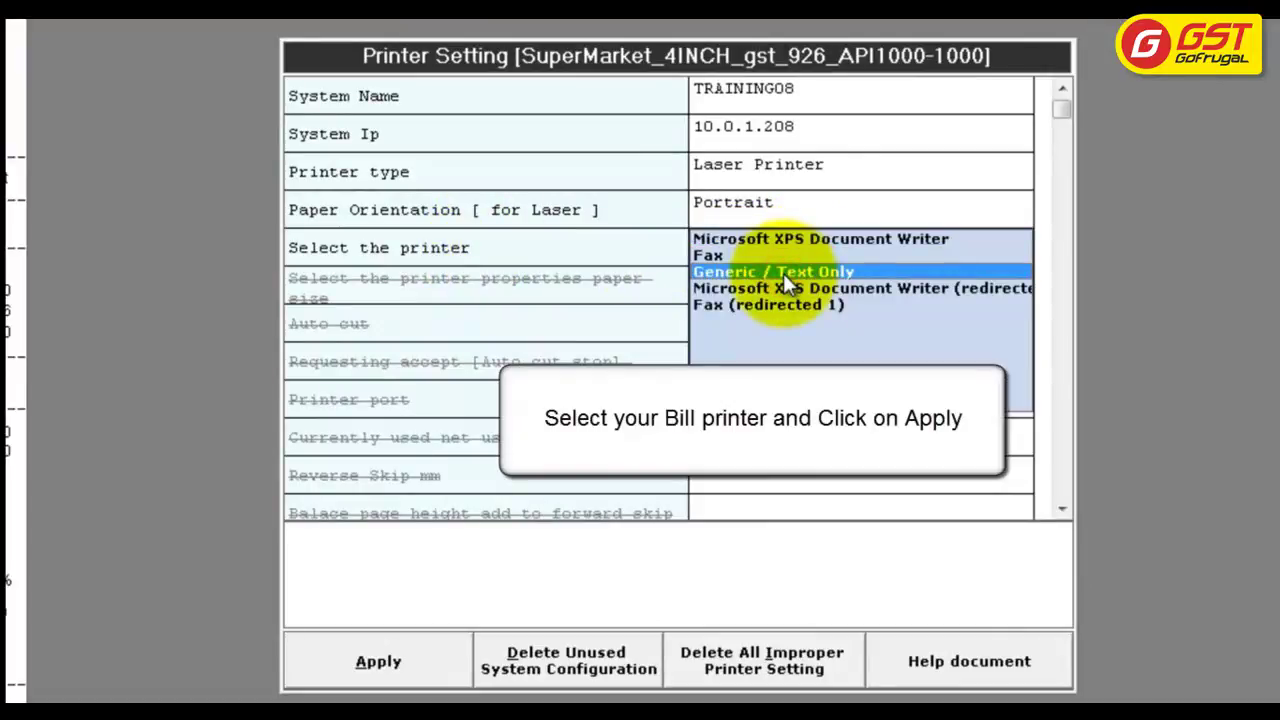
left_click(783, 273)
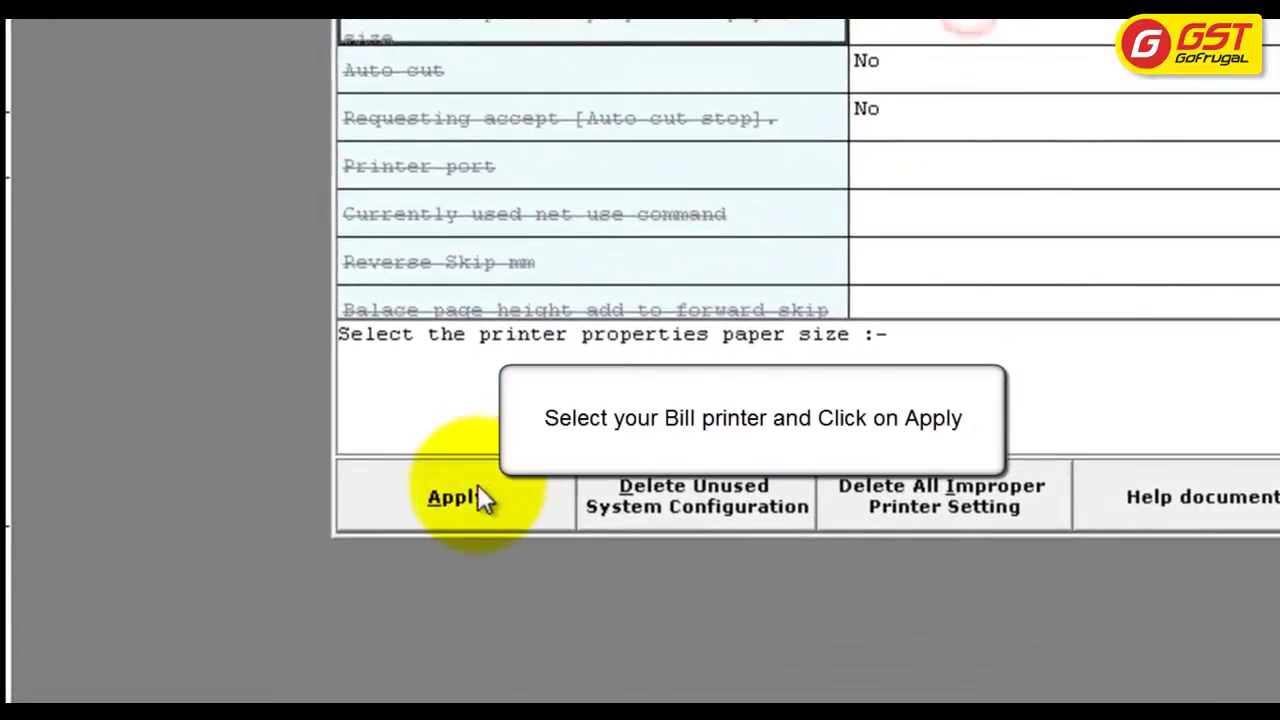
left_click(478, 487)
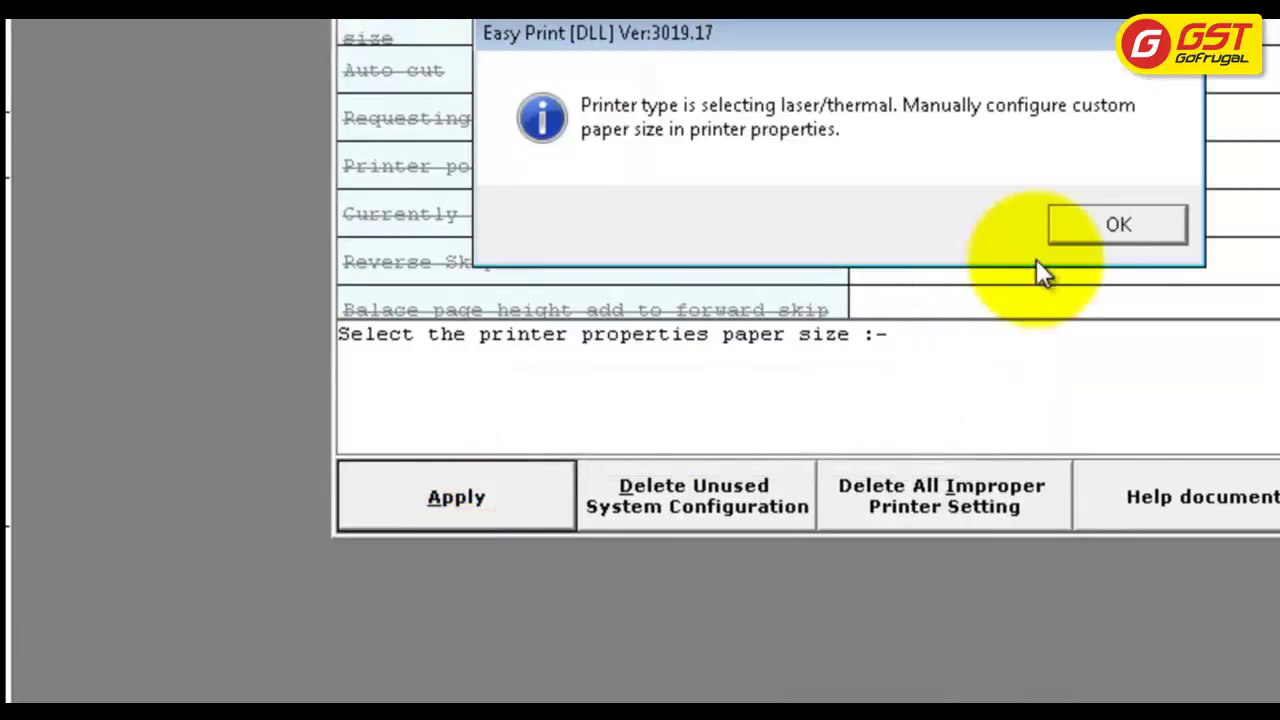
left_click(1081, 227)
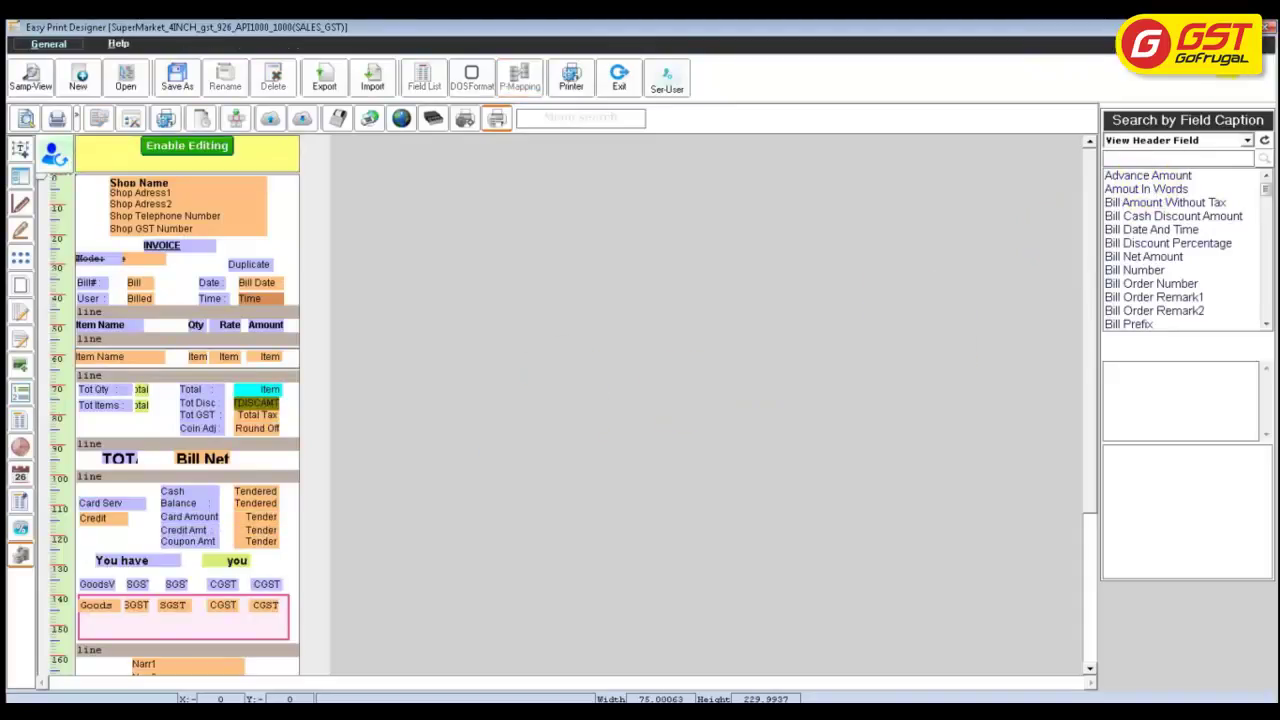
Step: Close the print designer and return to Device Configuration
key("Escape")
left_click(623, 427)
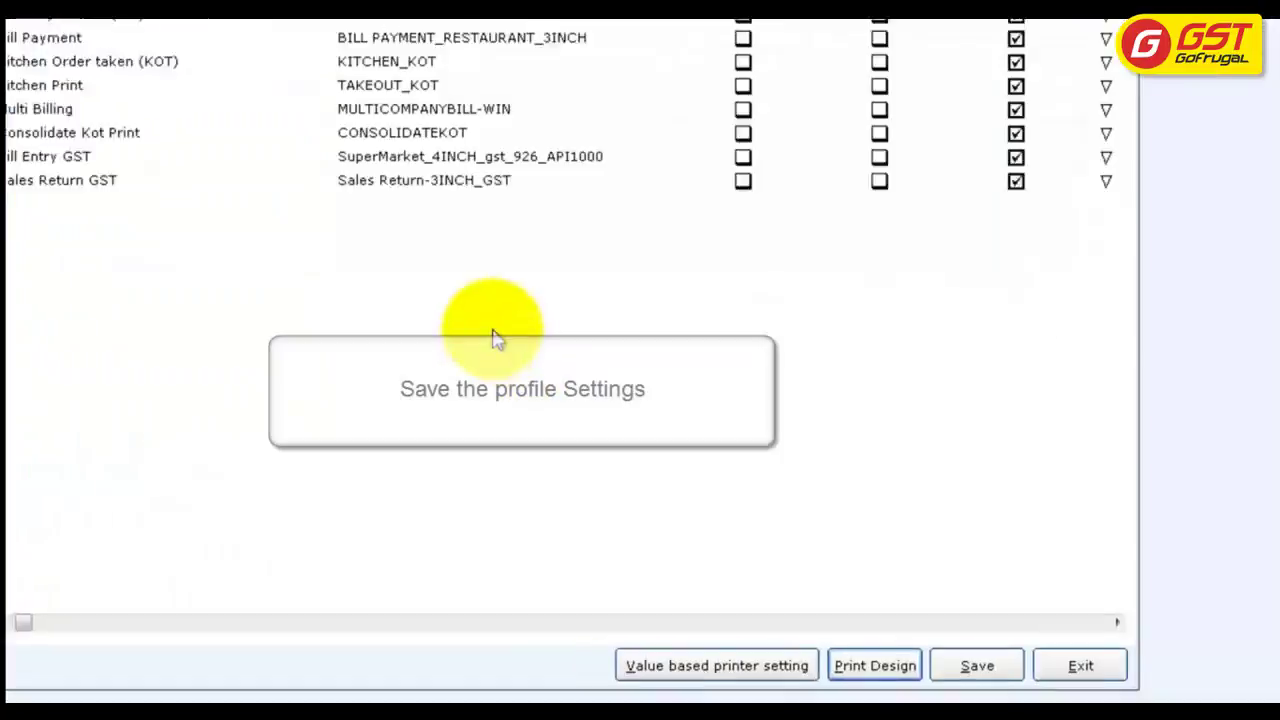
left_click(546, 158)
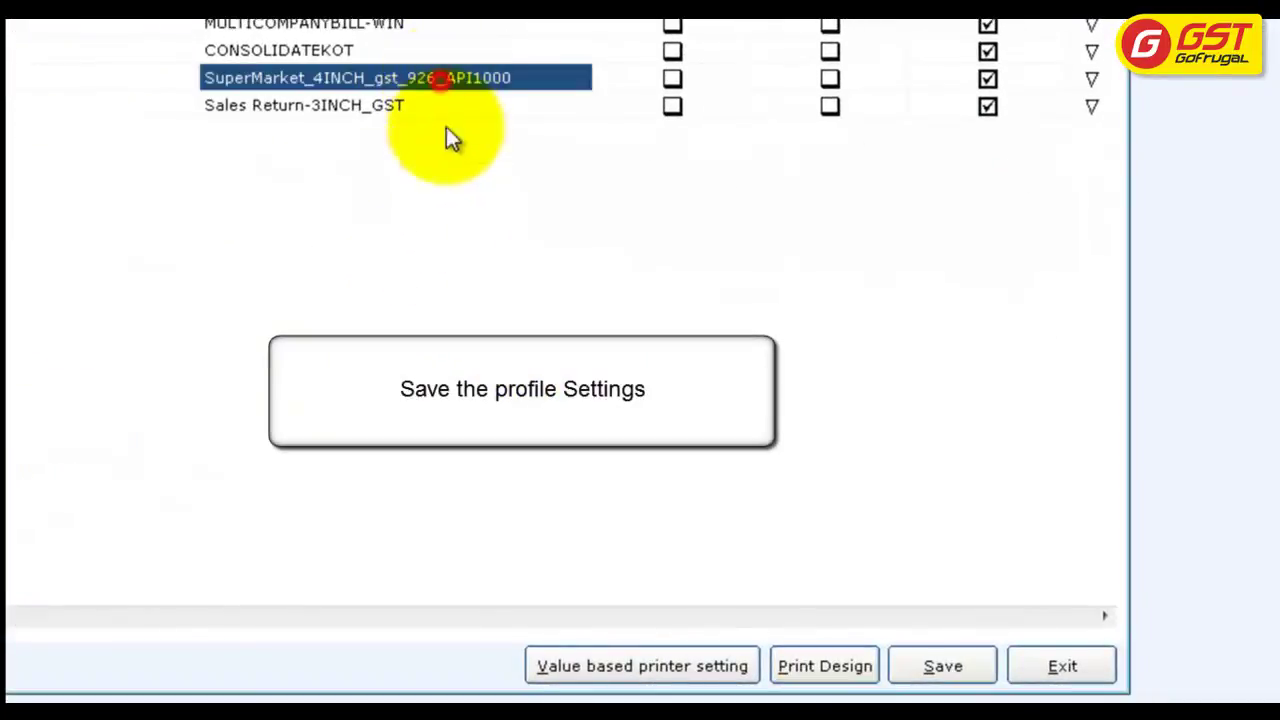
Step: Save the Sales print profile changes and exit Device Configuration
left_click(943, 672)
left_click(80, 207)
left_click(214, 209)
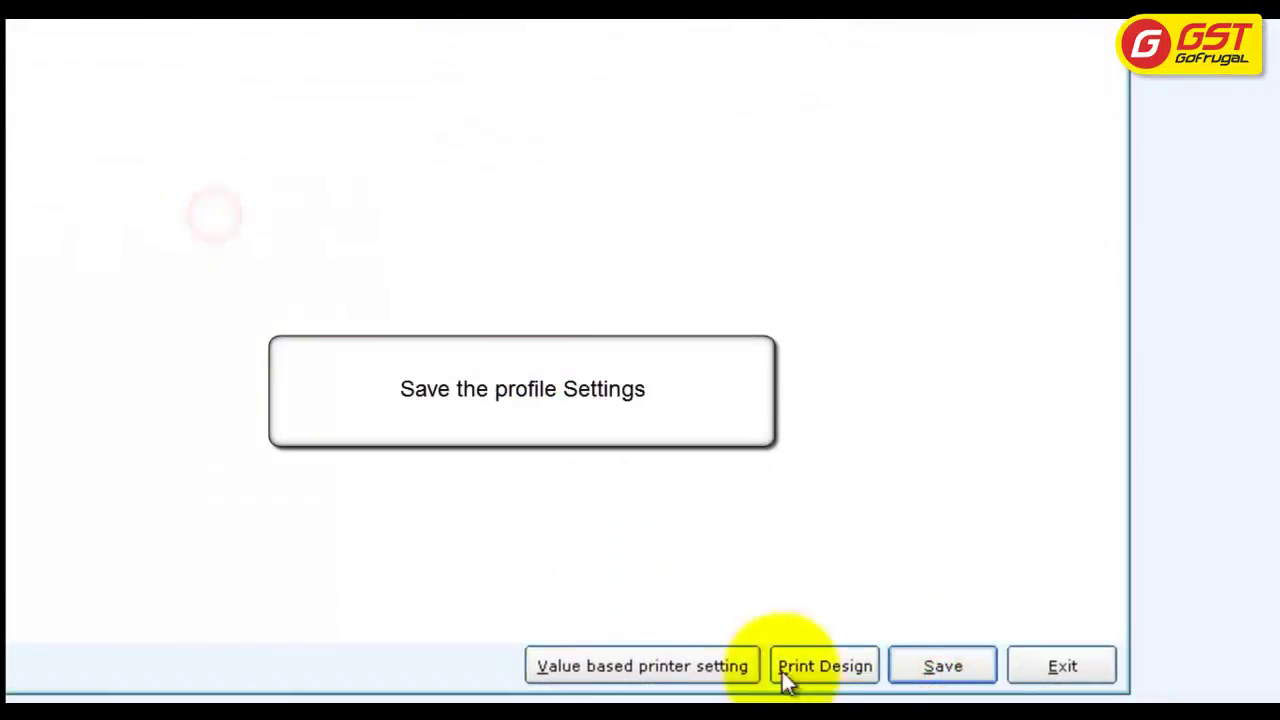
left_click(1017, 667)
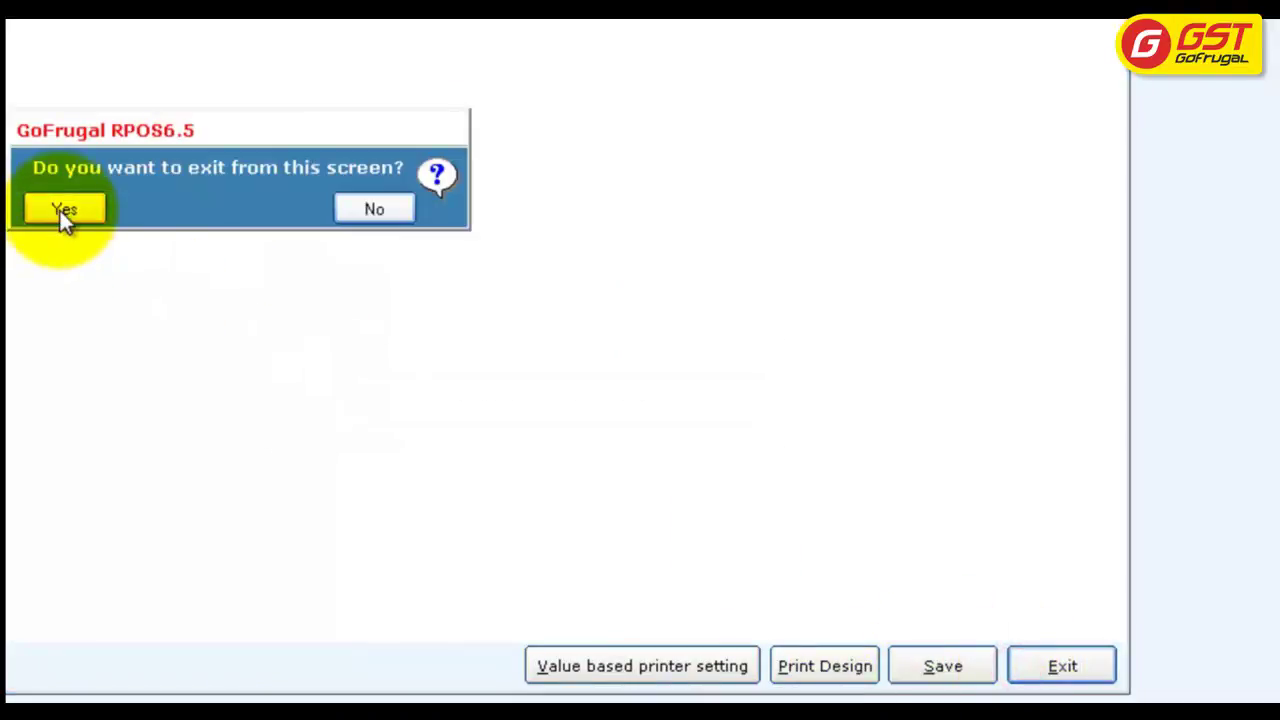
left_click(63, 208)
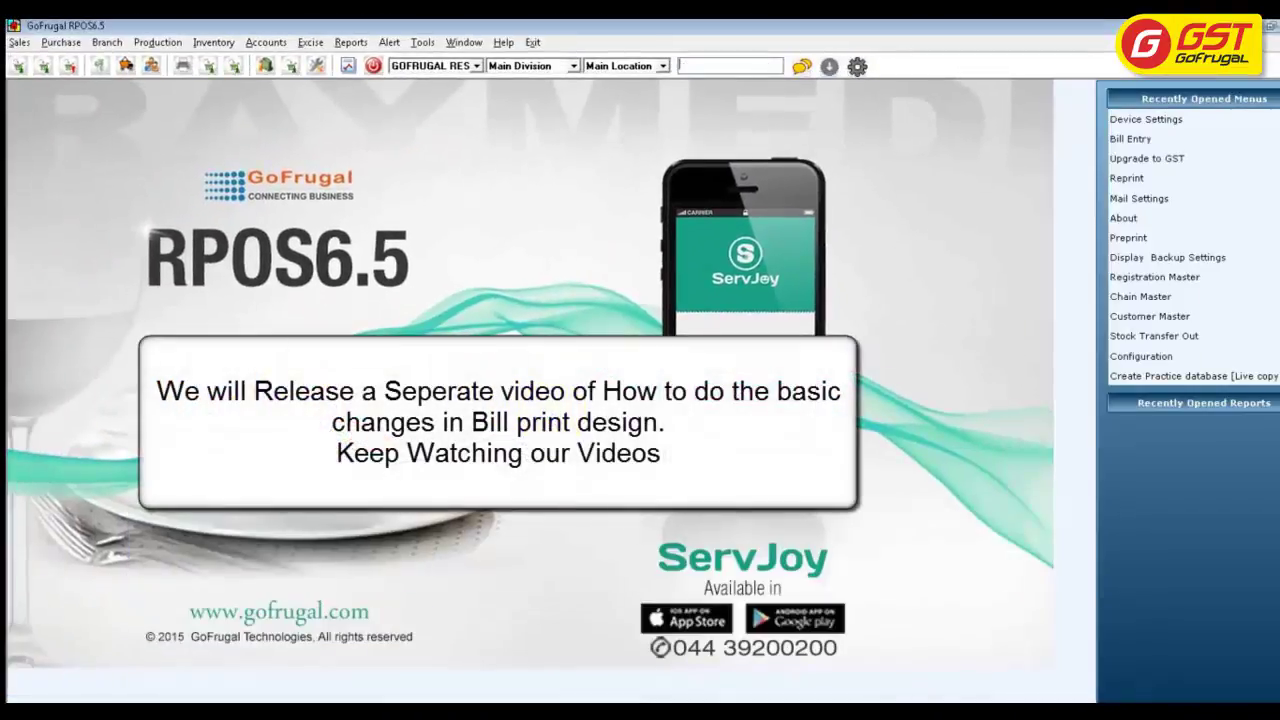